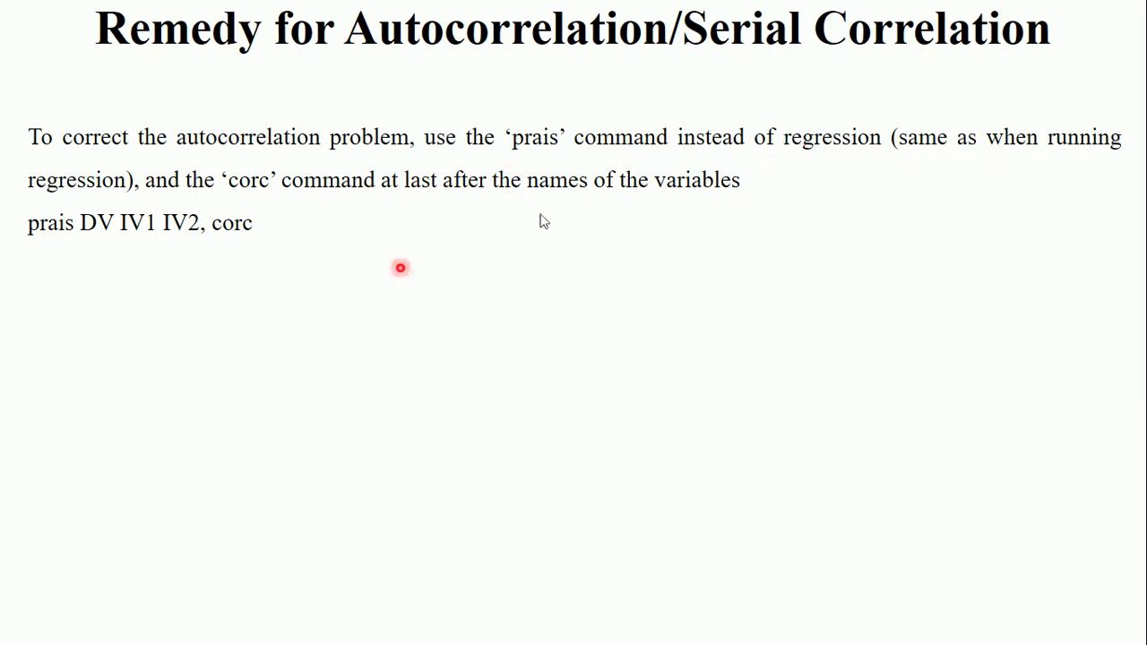
- Review the slides on the Durbin-Watson test, Breusch-Godfrey LM test and autocorrelation remedy, and end the slide show
{"action": "key", "text": "Left"}
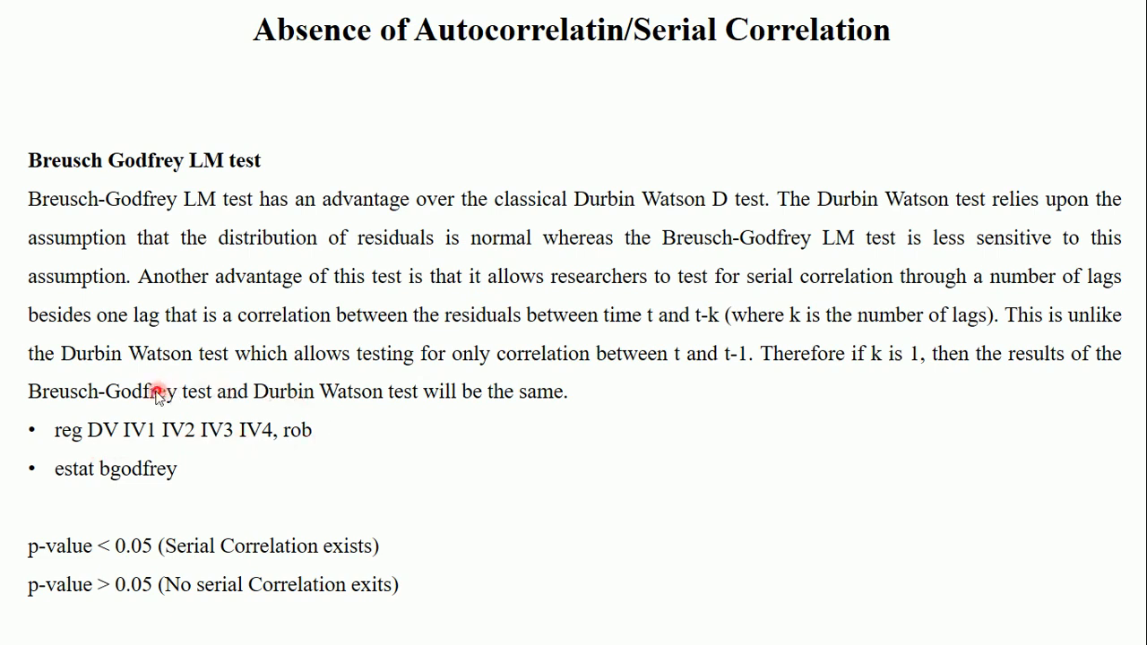
{"action": "key", "text": "Right"}
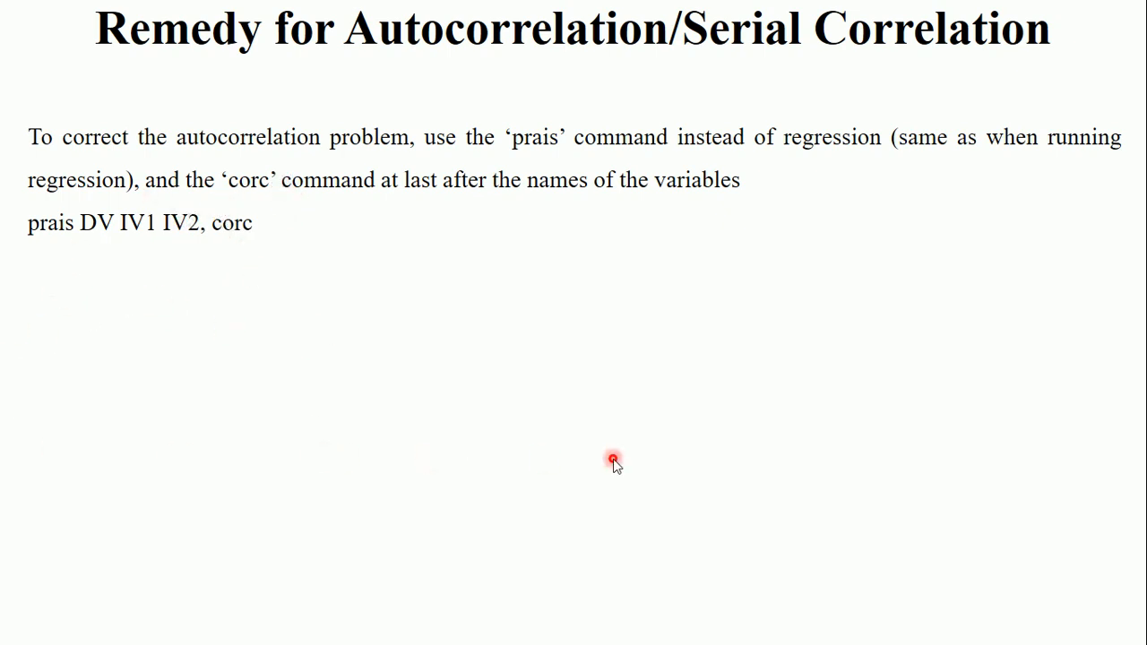
{"action": "key", "text": "Left"}
{"action": "key", "text": "Left"}
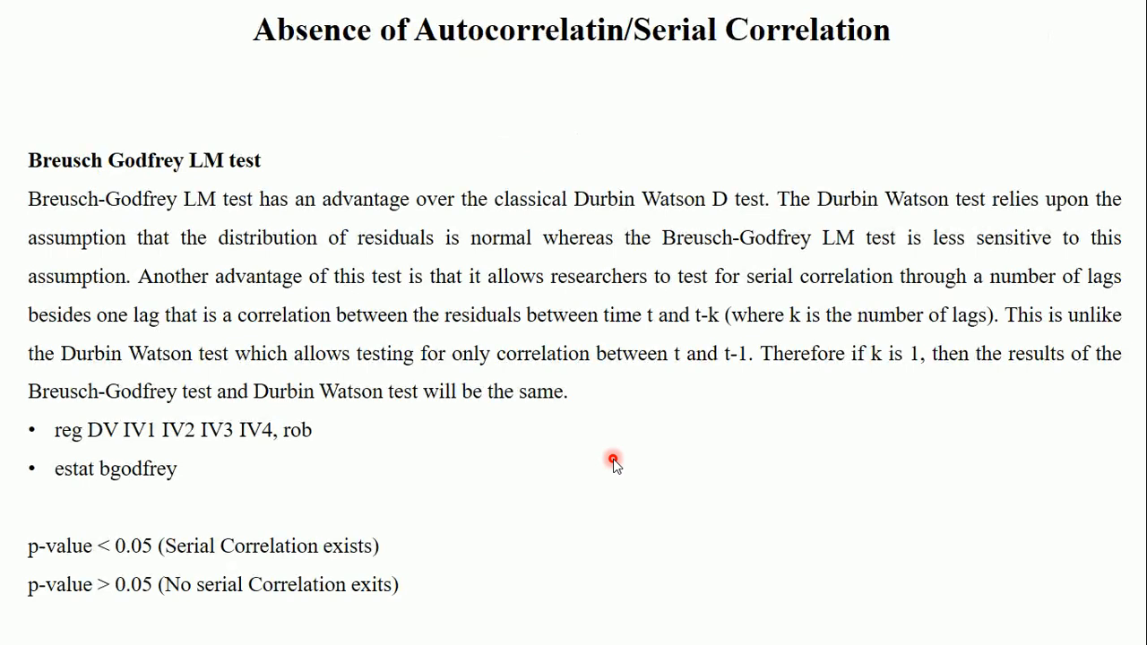
{"action": "key", "text": "Left"}
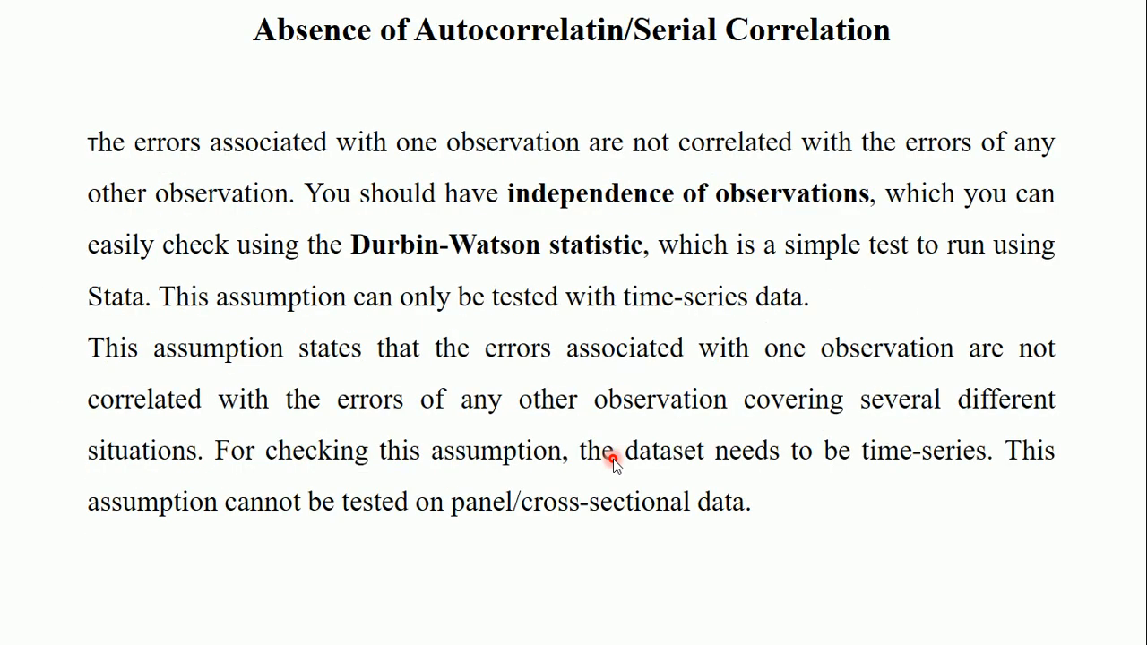
{"action": "key", "text": "Right"}
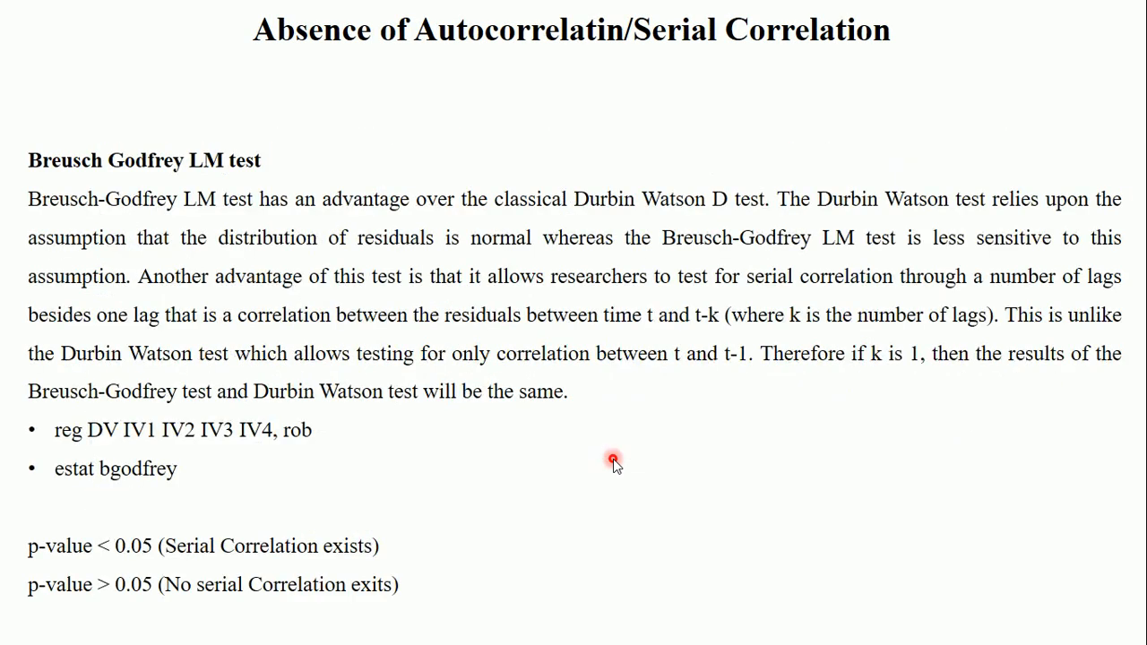
{"action": "key", "text": "Left"}
{"action": "right_click", "coordinate": [614, 459]}
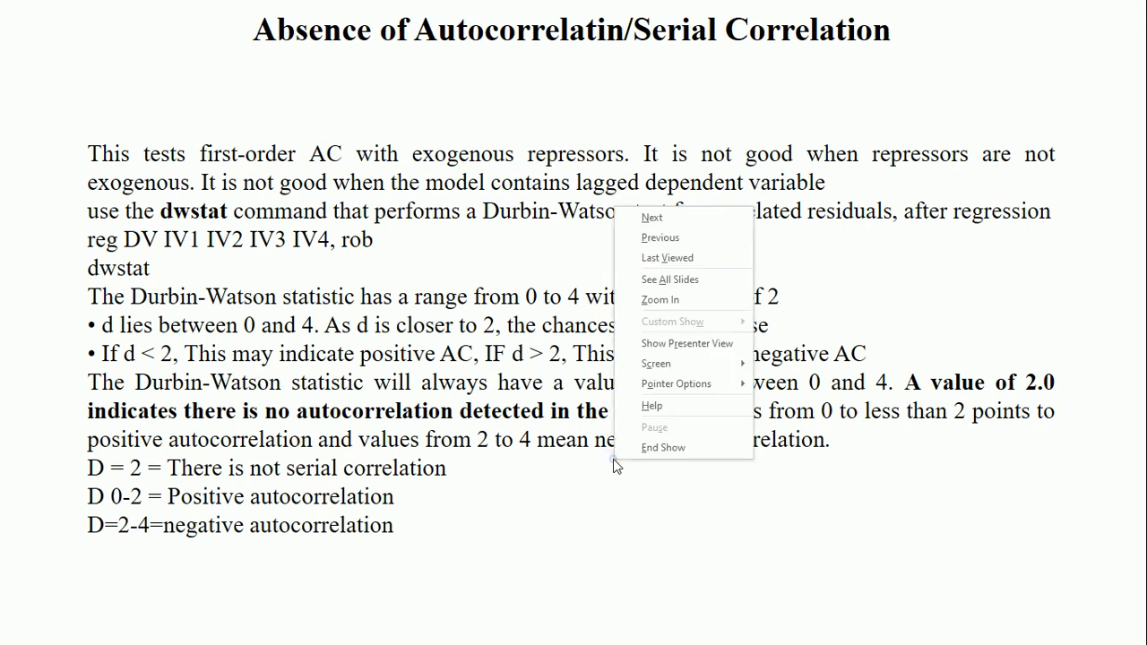
{"action": "left_click", "coordinate": [656, 456]}
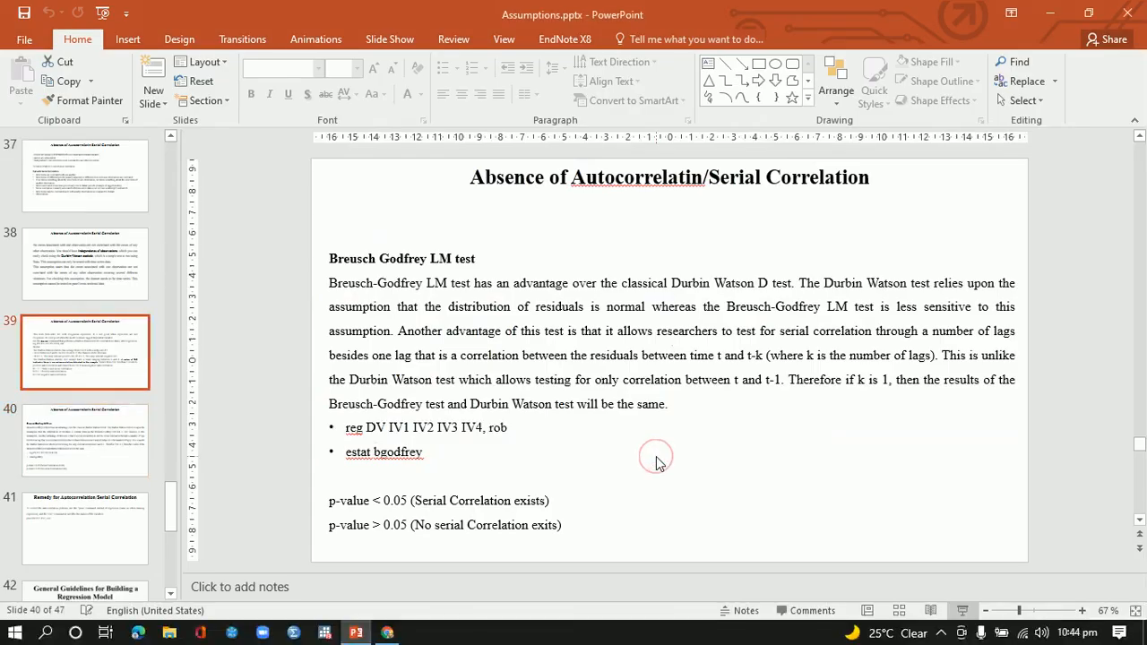
- Switch to Stata and open Final.dta from the "Publish yourself by a..." folder within D:\Research & Developement\My Pending Publications
{"action": "left_click", "coordinate": [331, 633]}
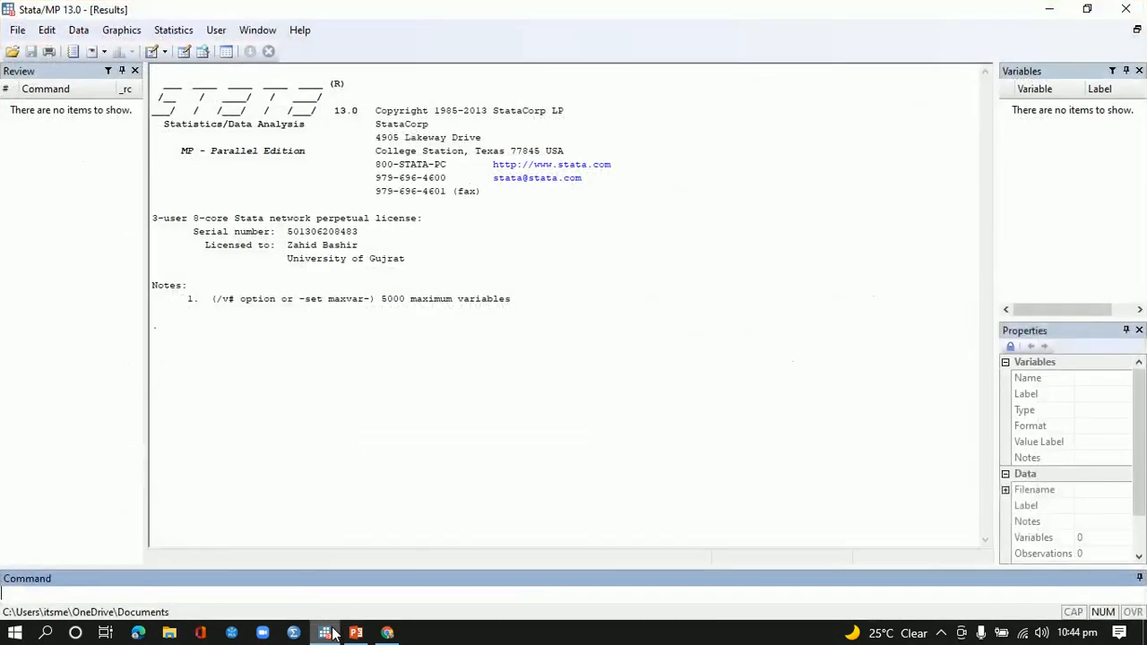
{"action": "left_click", "coordinate": [17, 31]}
{"action": "left_click", "coordinate": [48, 56]}
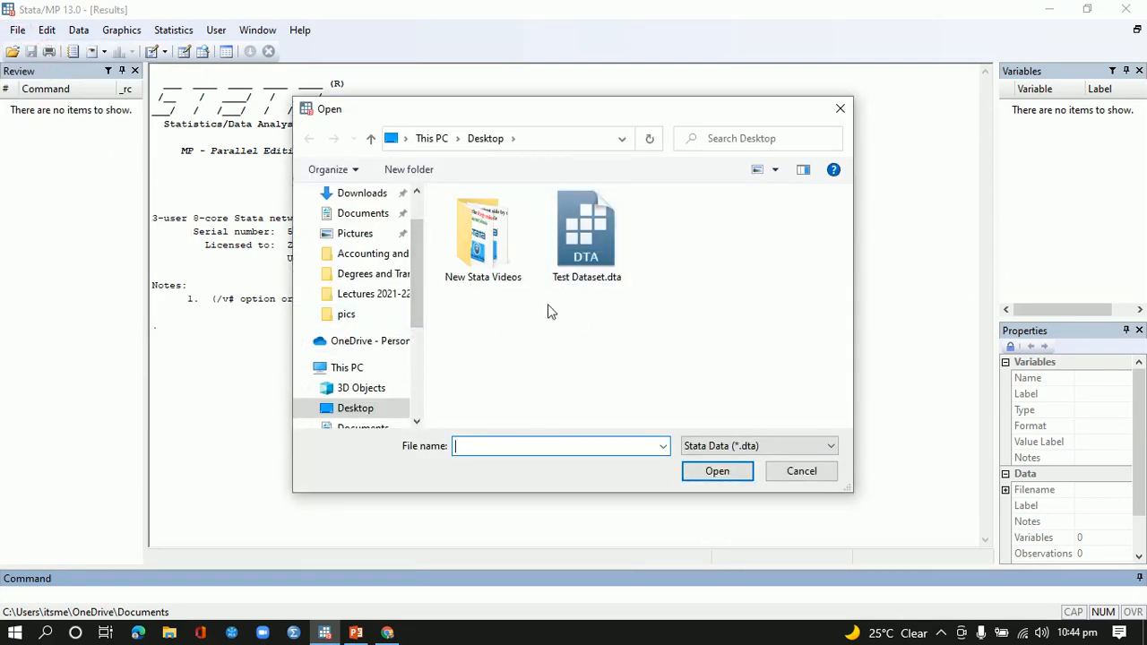
{"action": "left_click_drag", "start_coordinate": [417, 317], "coordinate": [420, 409]}
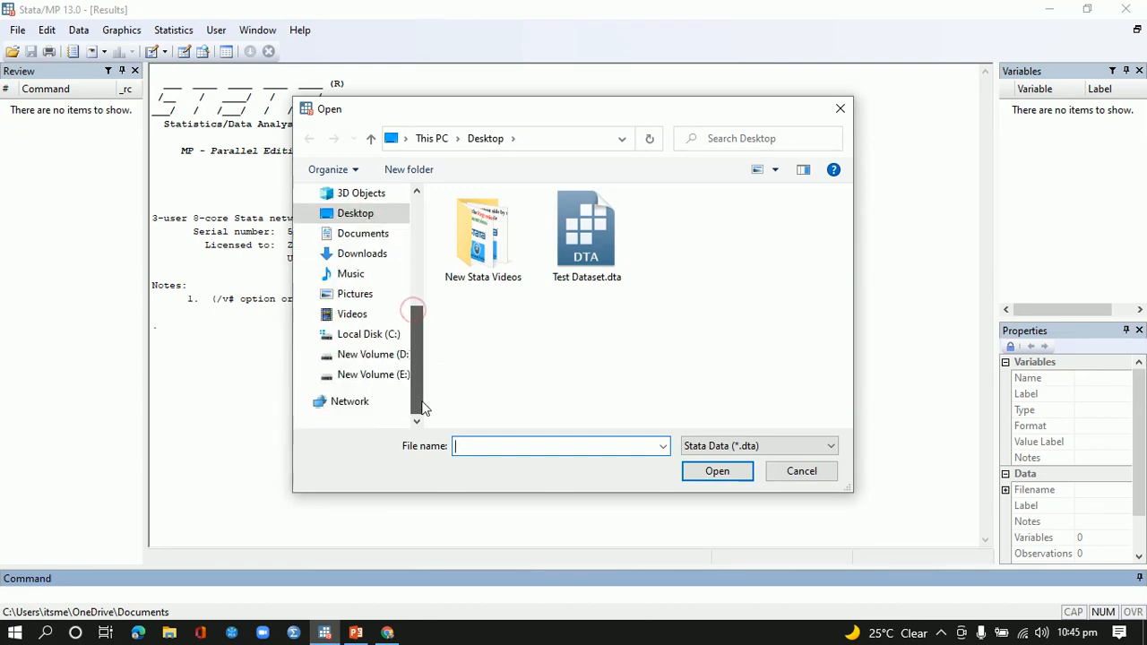
{"action": "left_click", "coordinate": [388, 359]}
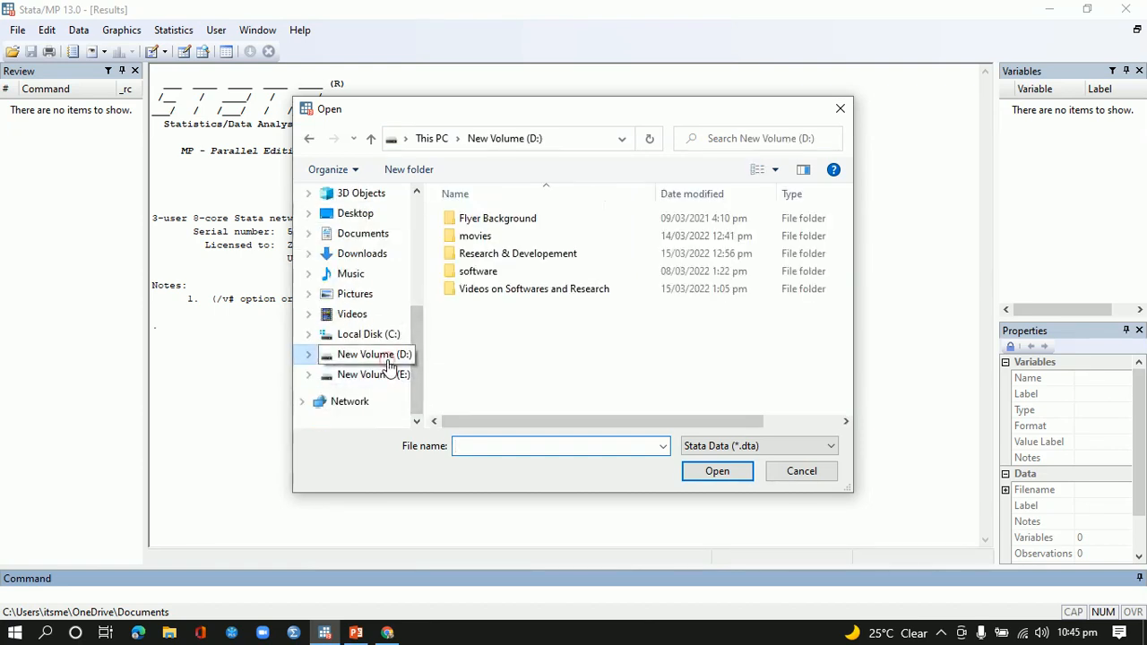
{"action": "double_click", "coordinate": [532, 257]}
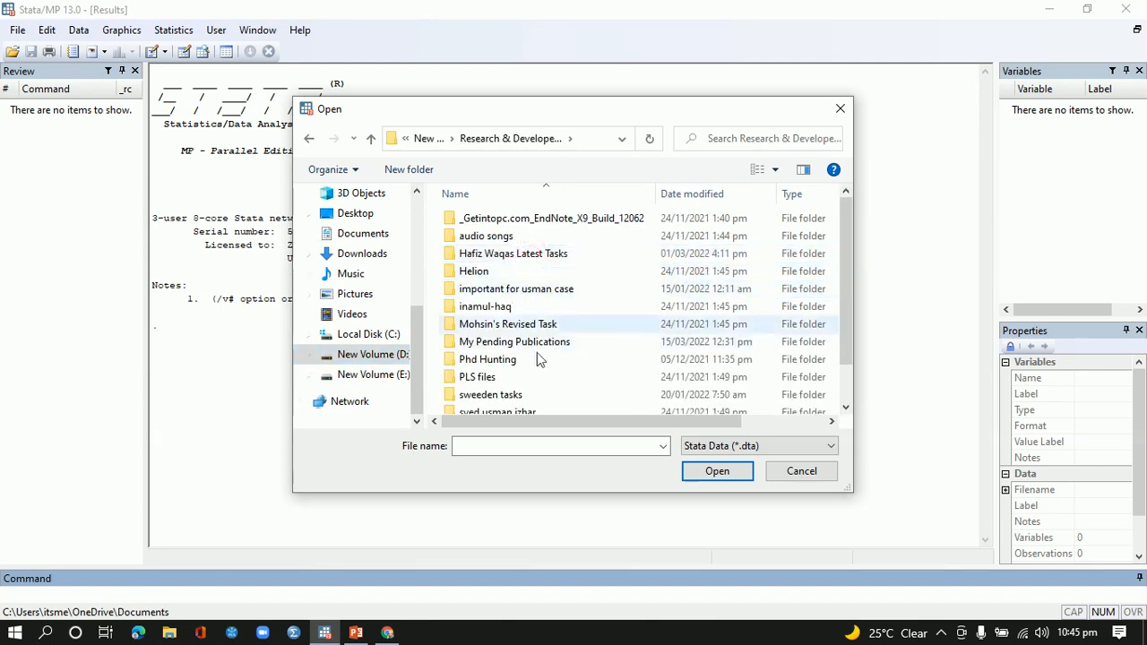
{"action": "left_click_drag", "start_coordinate": [839, 327], "coordinate": [841, 385]}
{"action": "double_click", "coordinate": [509, 305]}
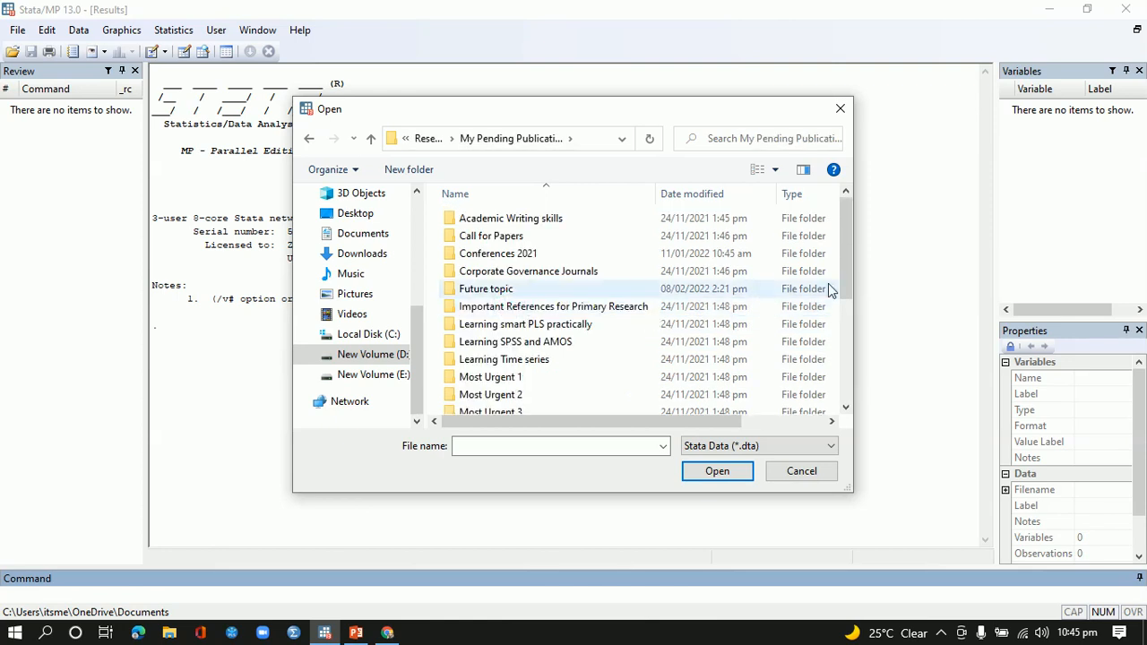
{"action": "left_click_drag", "start_coordinate": [842, 269], "coordinate": [850, 408]}
{"action": "double_click", "coordinate": [601, 408]}
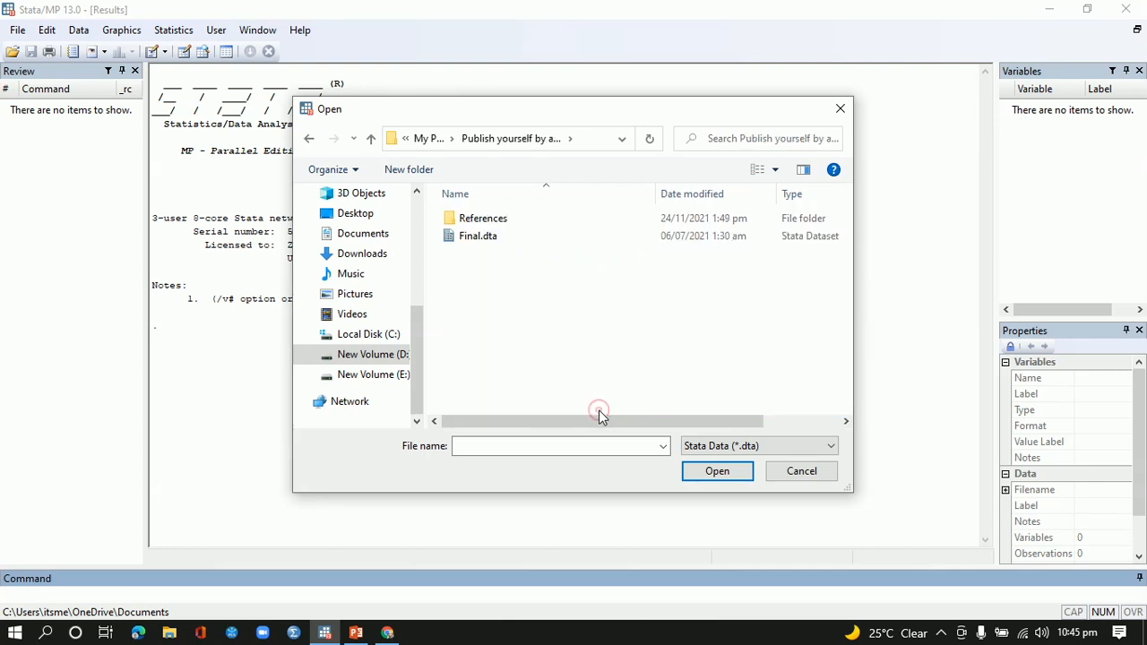
{"action": "double_click", "coordinate": [466, 244]}
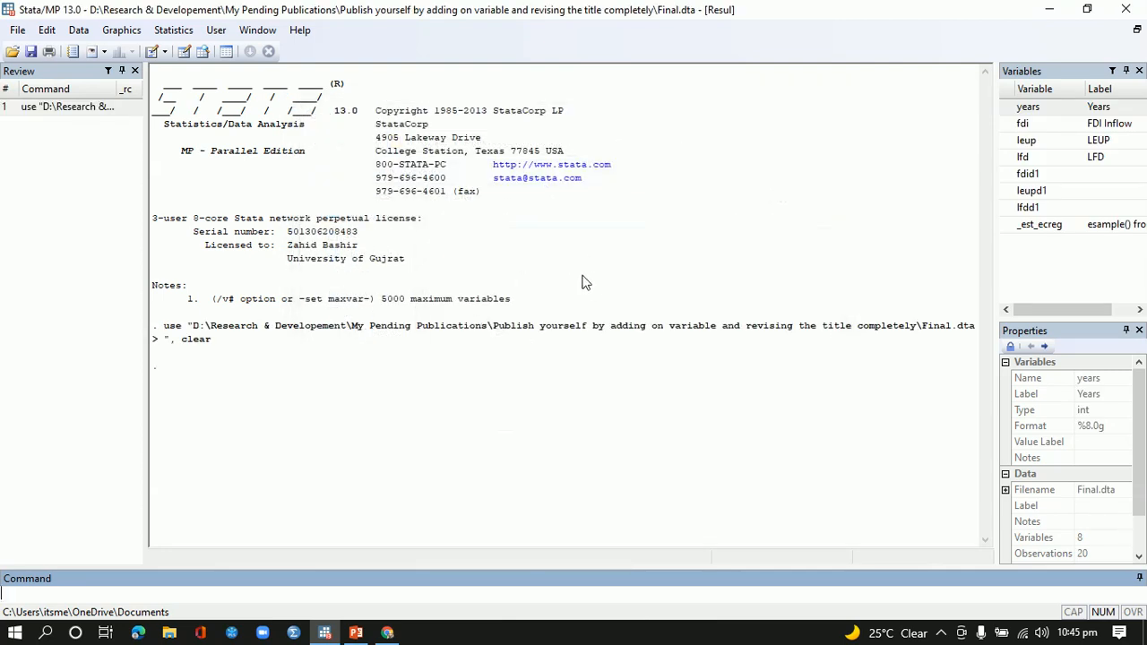
- Examine the years, fdi, leup, lfd, fdid1, leupd1 and lfdd1 columns of the dataset in the Data Editor
{"action": "left_click", "coordinate": [183, 52]}
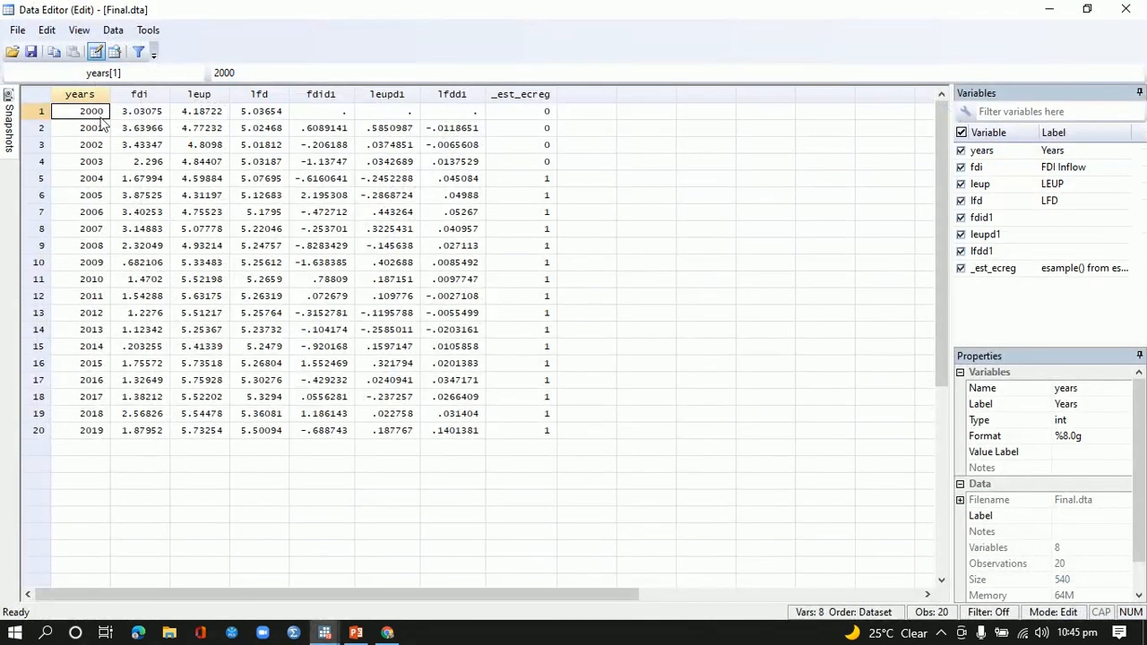
{"action": "left_click", "coordinate": [97, 101]}
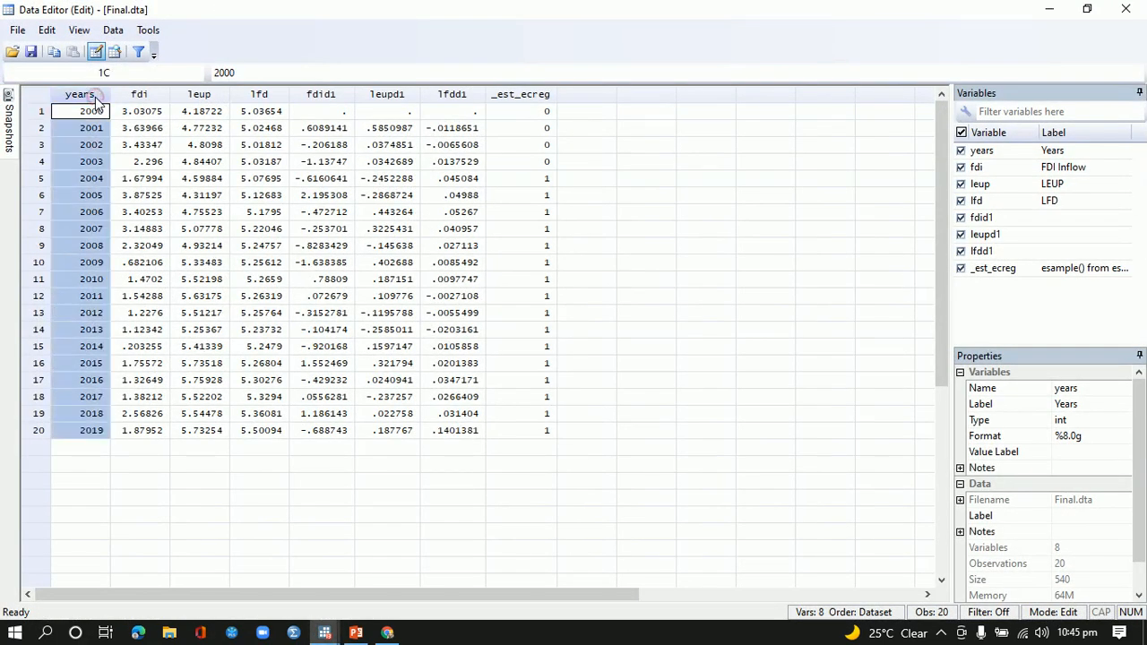
{"action": "left_click", "coordinate": [140, 93]}
{"action": "left_click", "coordinate": [208, 97]}
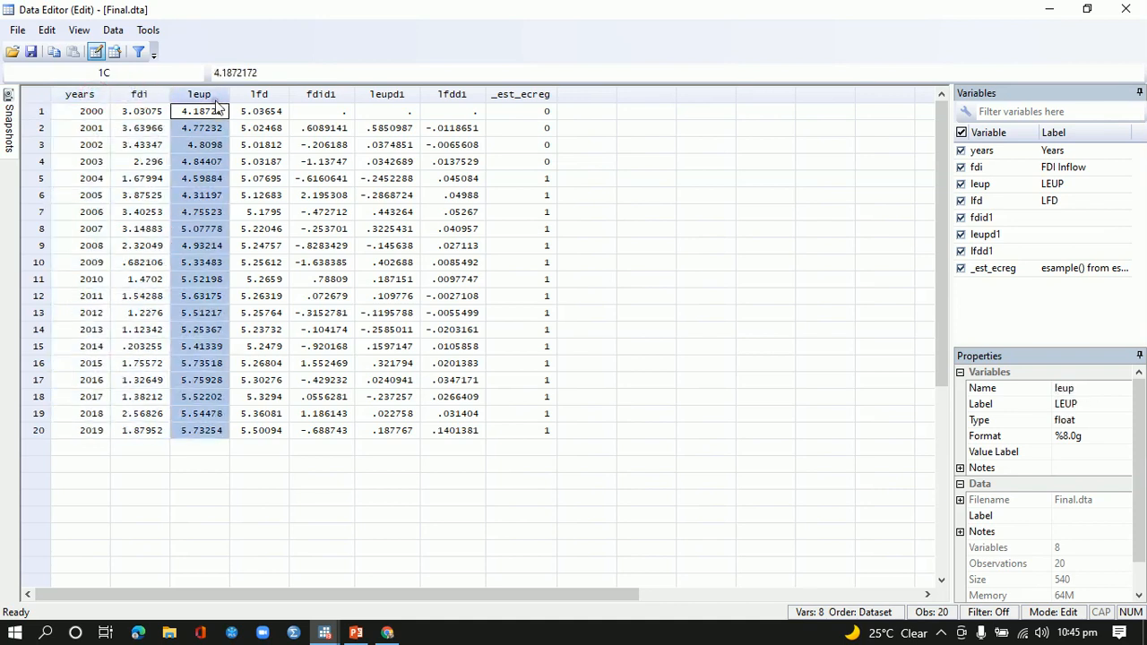
{"action": "left_click", "coordinate": [265, 95]}
{"action": "left_click", "coordinate": [310, 100]}
{"action": "left_click", "coordinate": [359, 102]}
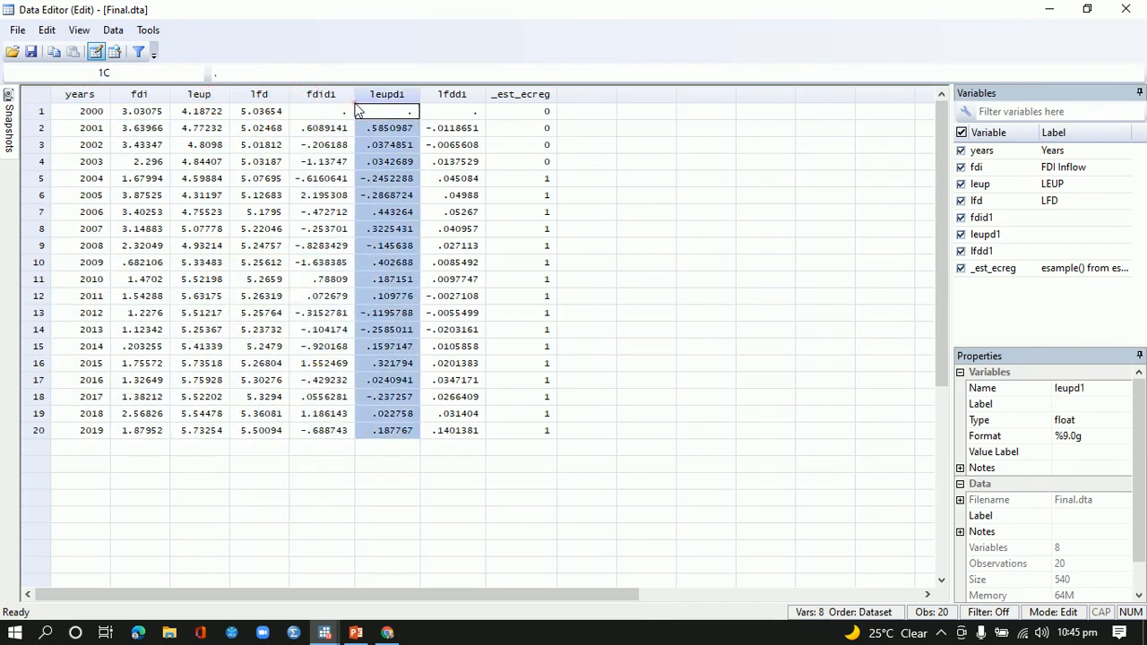
{"action": "left_click", "coordinate": [432, 101]}
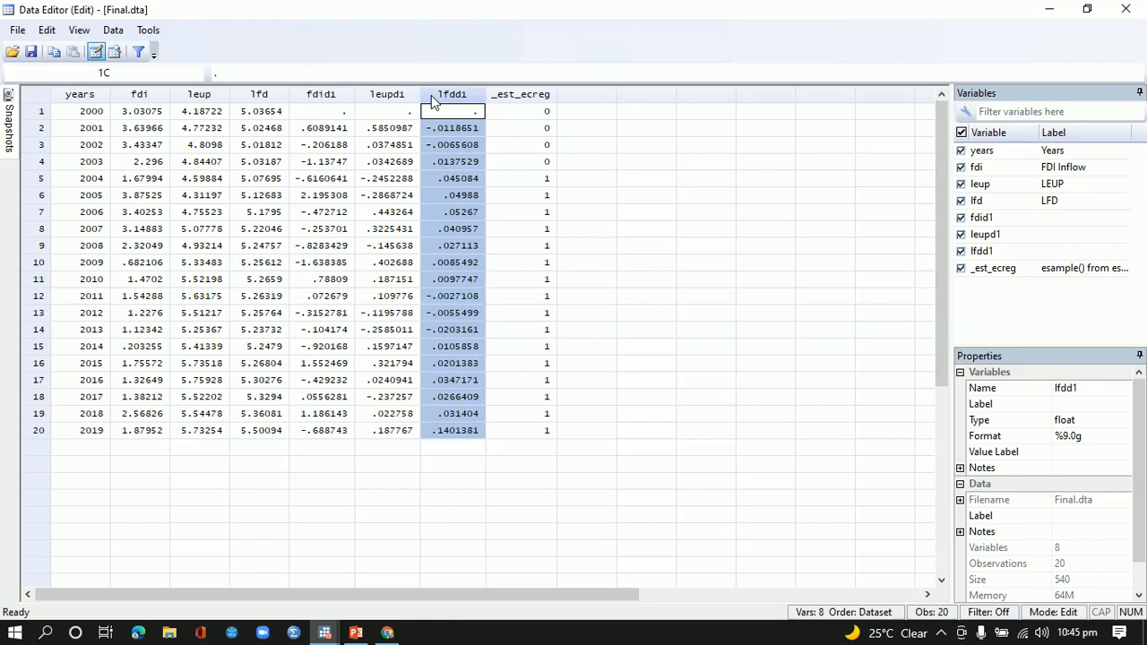
{"action": "left_click", "coordinate": [133, 96]}
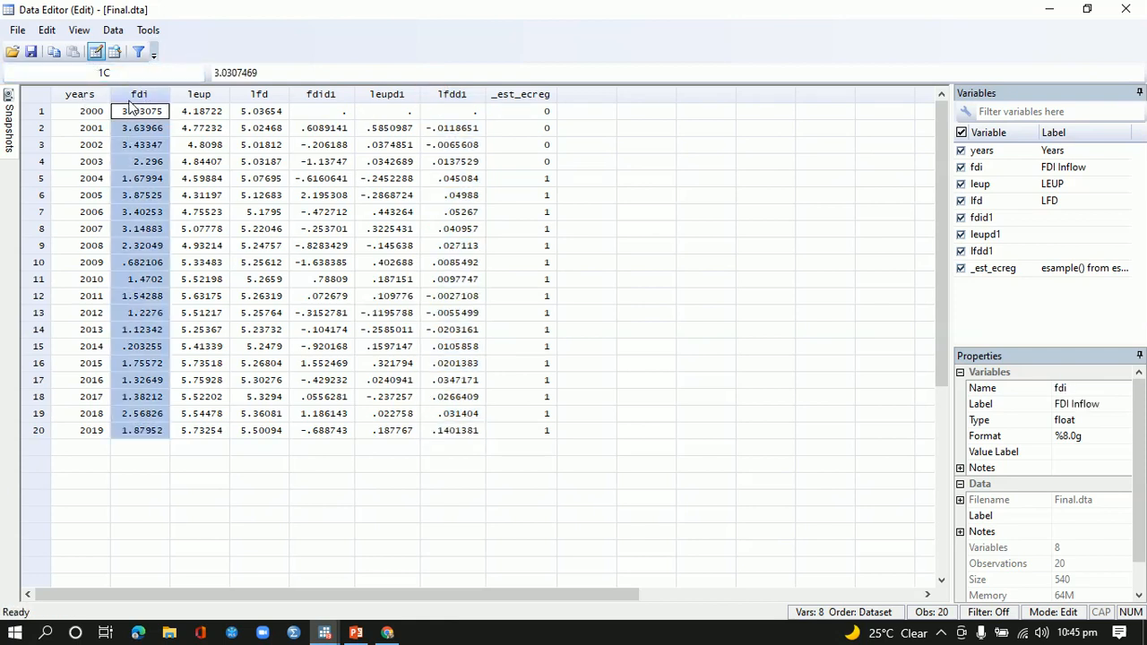
{"action": "left_click", "coordinate": [88, 94]}
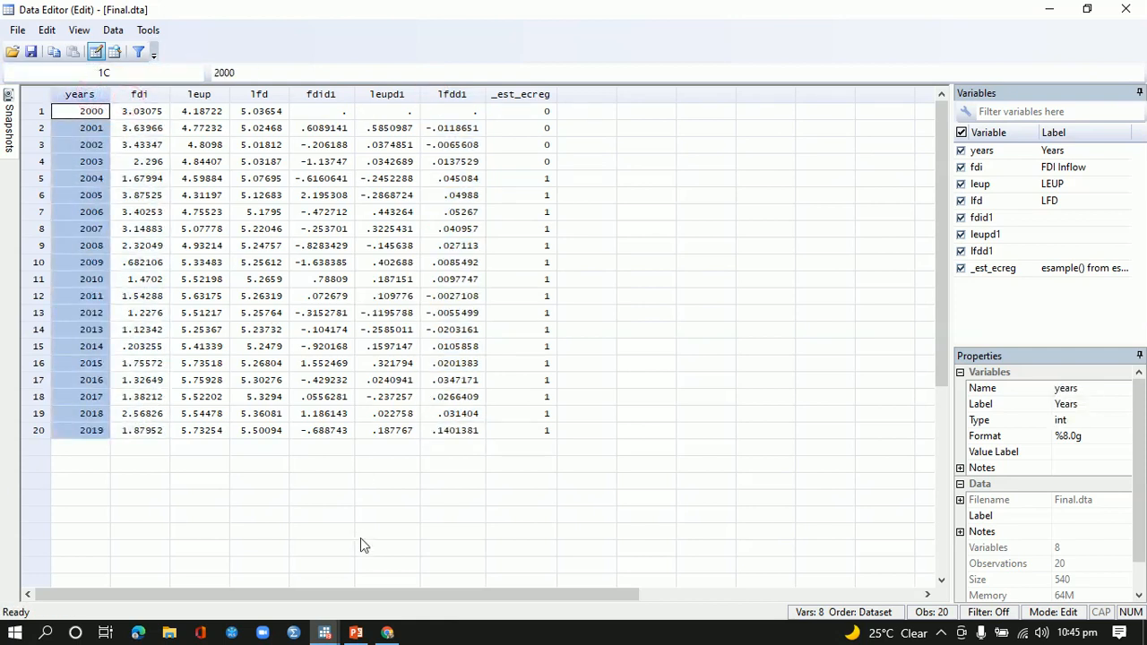
- Return to the Stata results window and declare the data as time series with the command tsset years
{"action": "mouse_move", "coordinate": [324, 633]}
{"action": "left_click", "coordinate": [291, 592]}
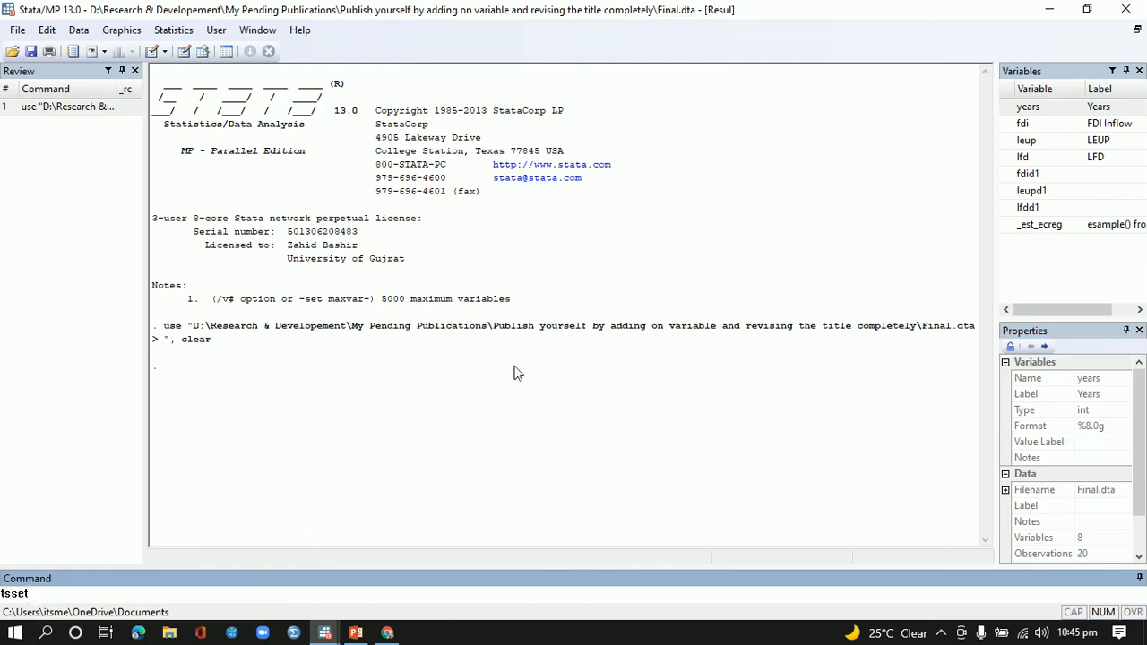
{"action": "left_click", "coordinate": [1008, 109]}
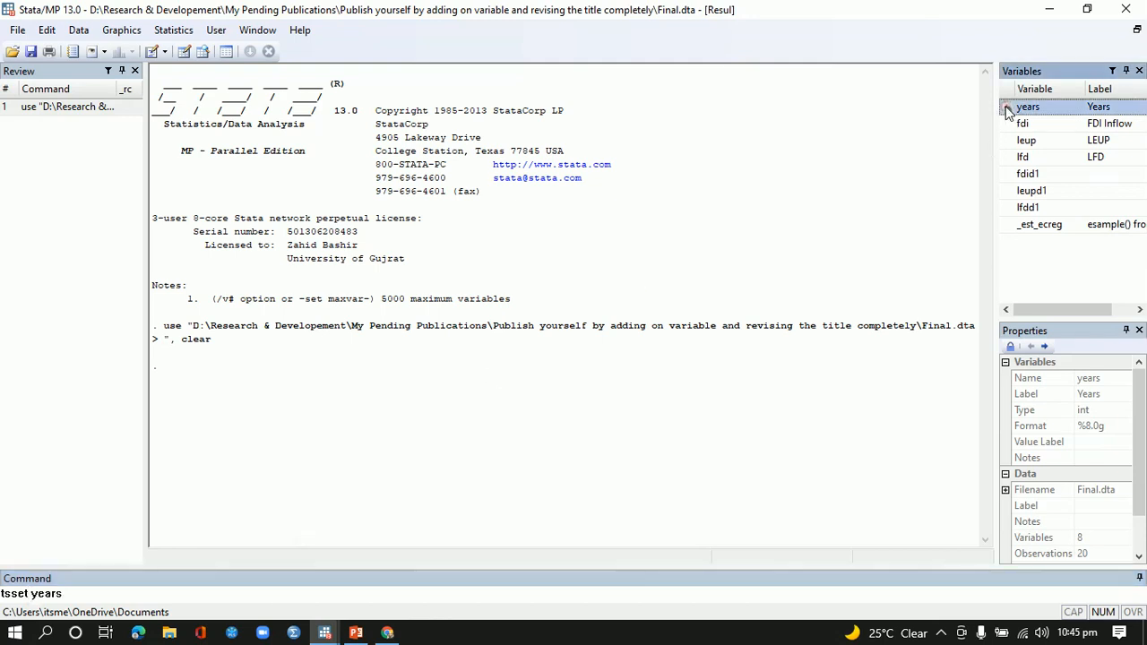
{"action": "left_click", "coordinate": [226, 594]}
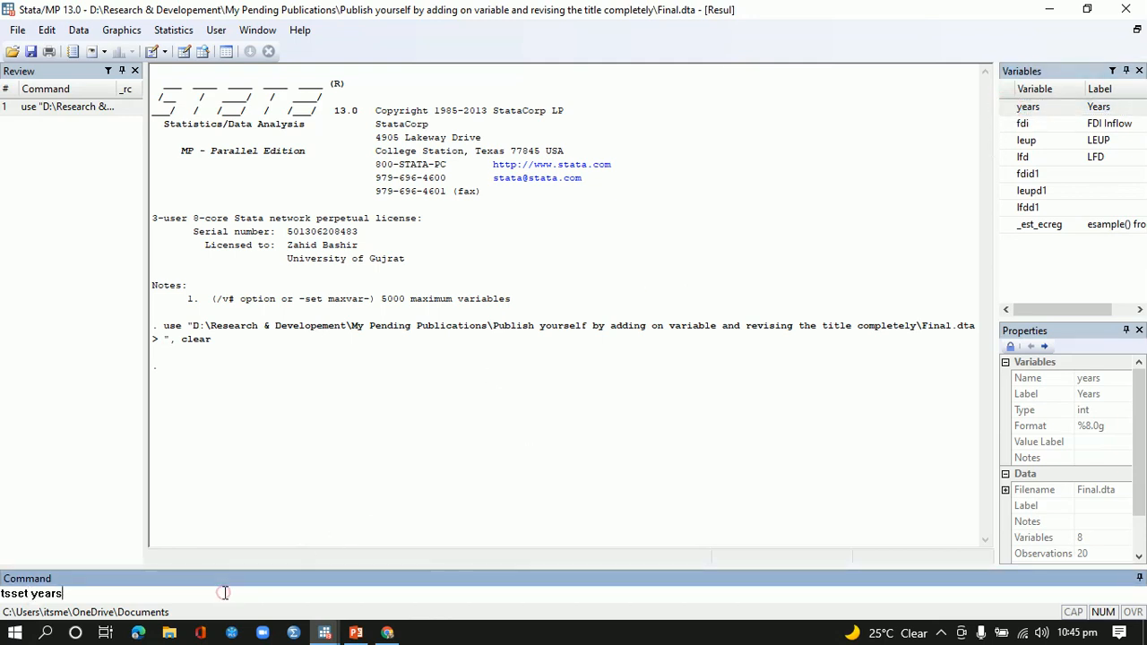
{"action": "key", "text": "Return"}
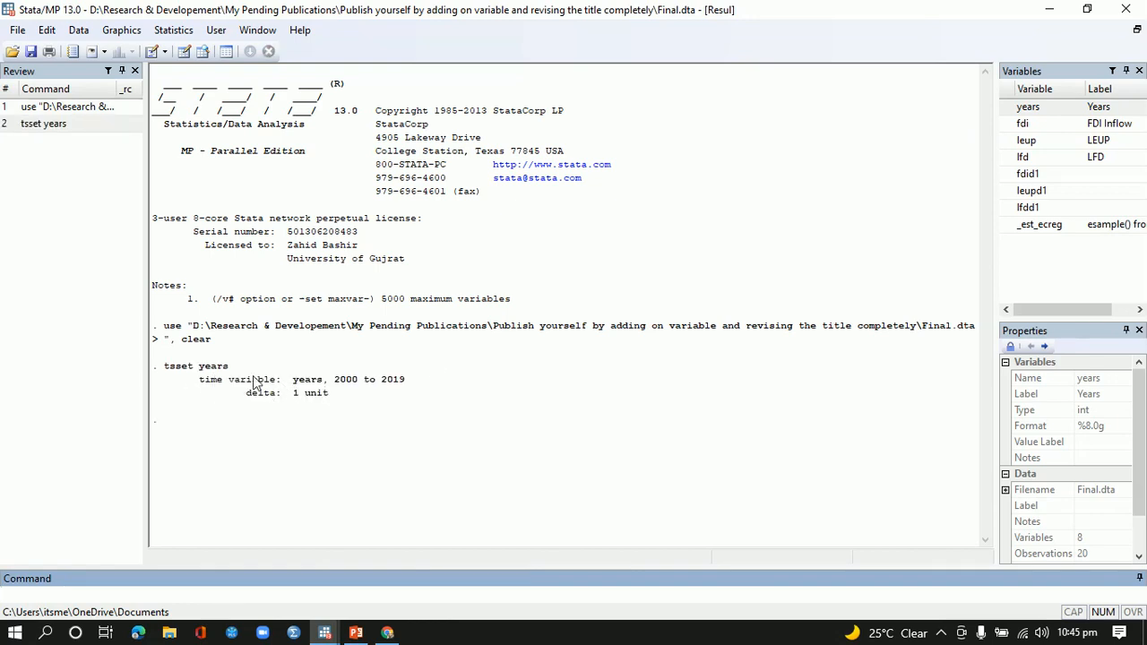
- Run the robust regression reg fdi leup lfd fdid1 leupd1 lfdd1, rob
{"action": "mouse_move", "coordinate": [1018, 114]}
{"action": "left_click", "coordinate": [1007, 124]}
{"action": "left_click", "coordinate": [1008, 140]}
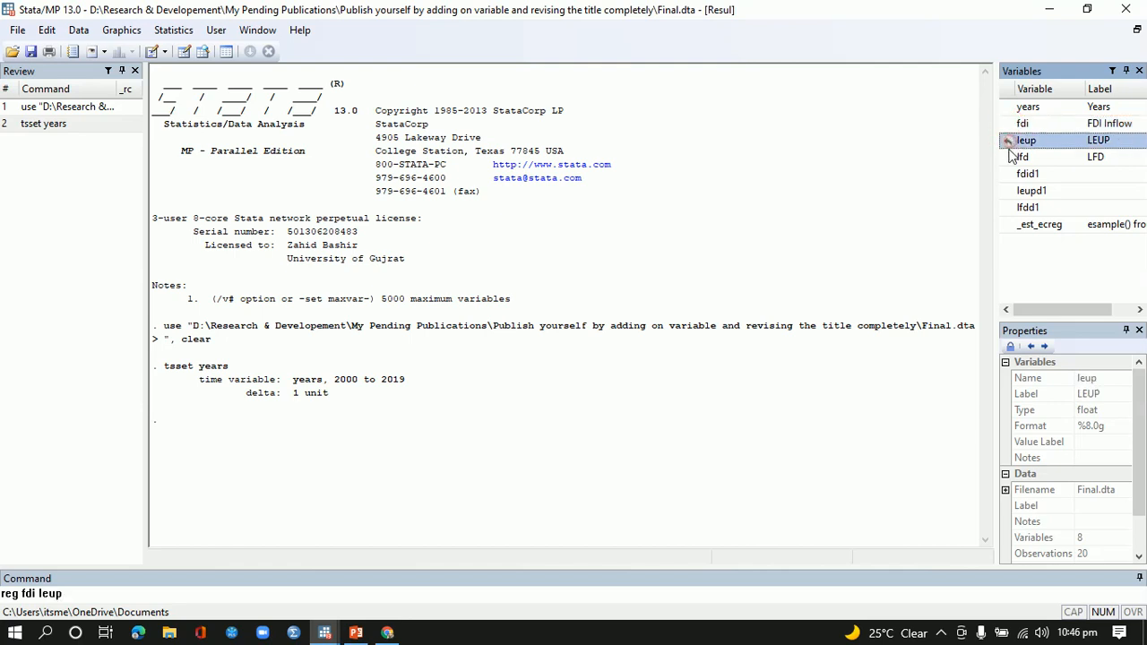
{"action": "left_click", "coordinate": [1008, 157]}
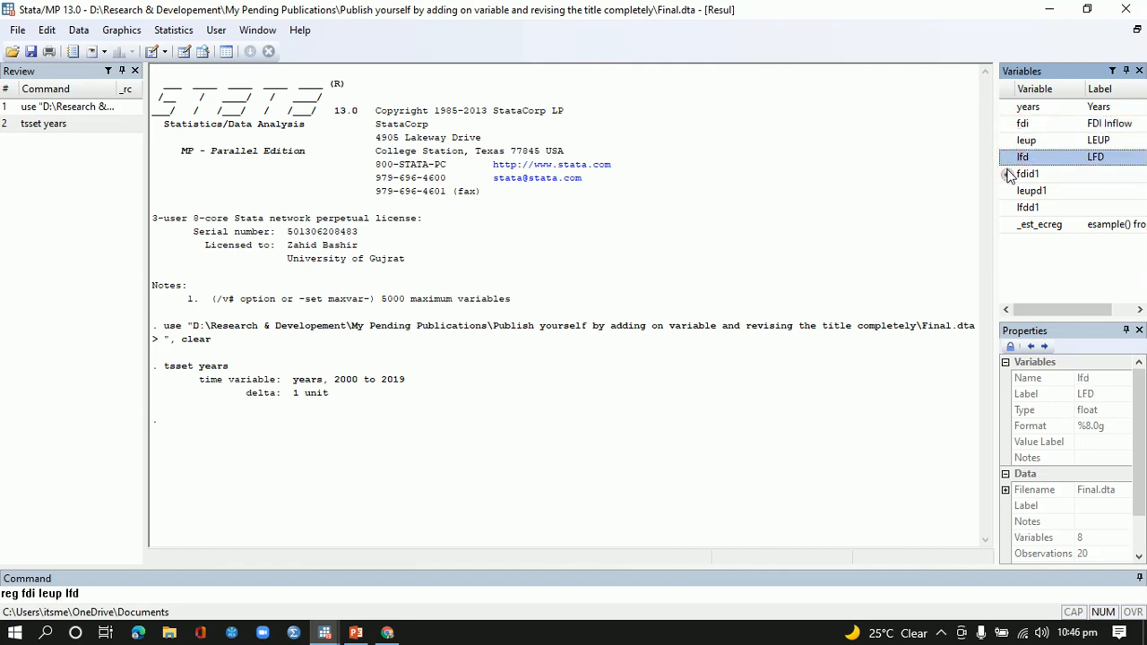
{"action": "left_click", "coordinate": [1007, 174]}
{"action": "left_click", "coordinate": [1008, 190]}
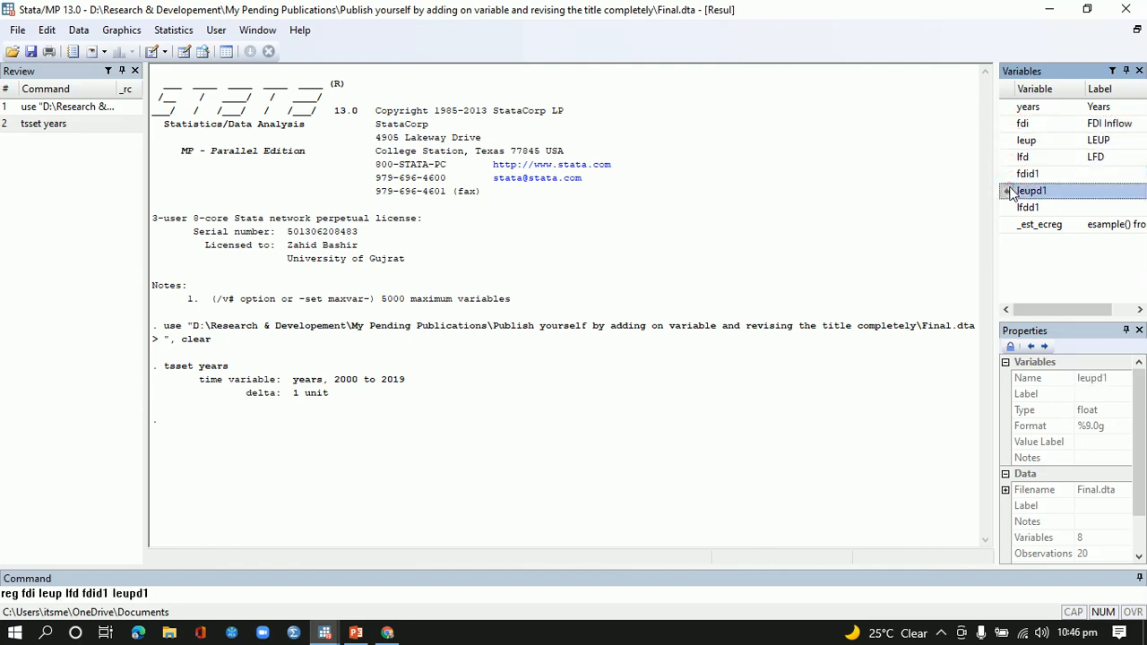
{"action": "left_click", "coordinate": [1009, 208]}
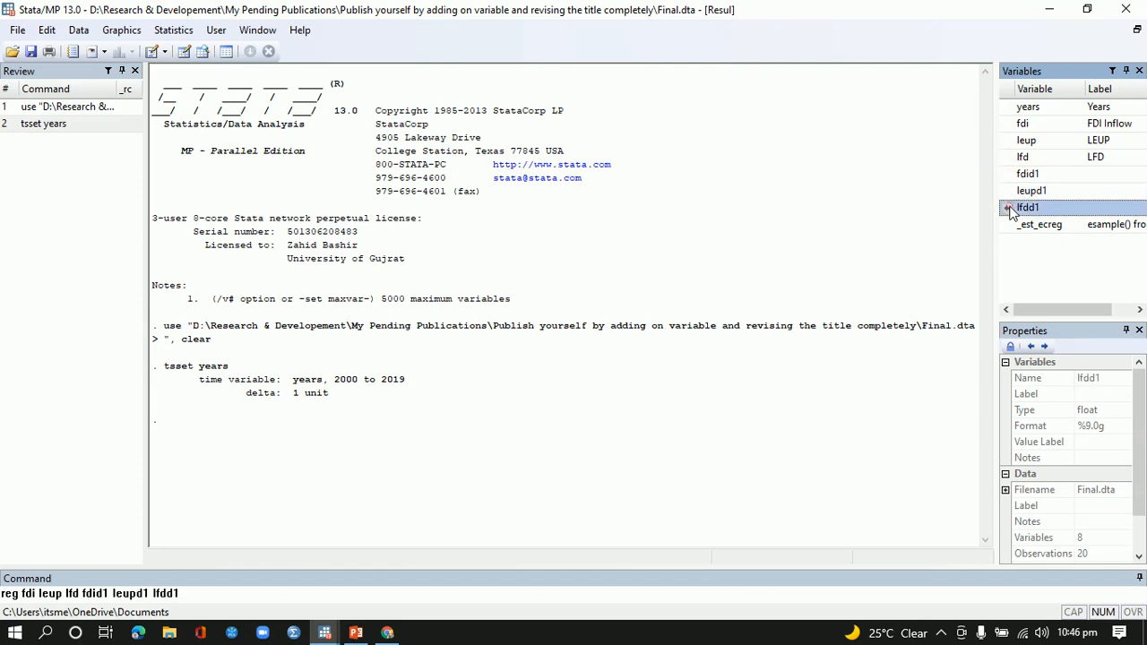
{"action": "left_click", "coordinate": [260, 593]}
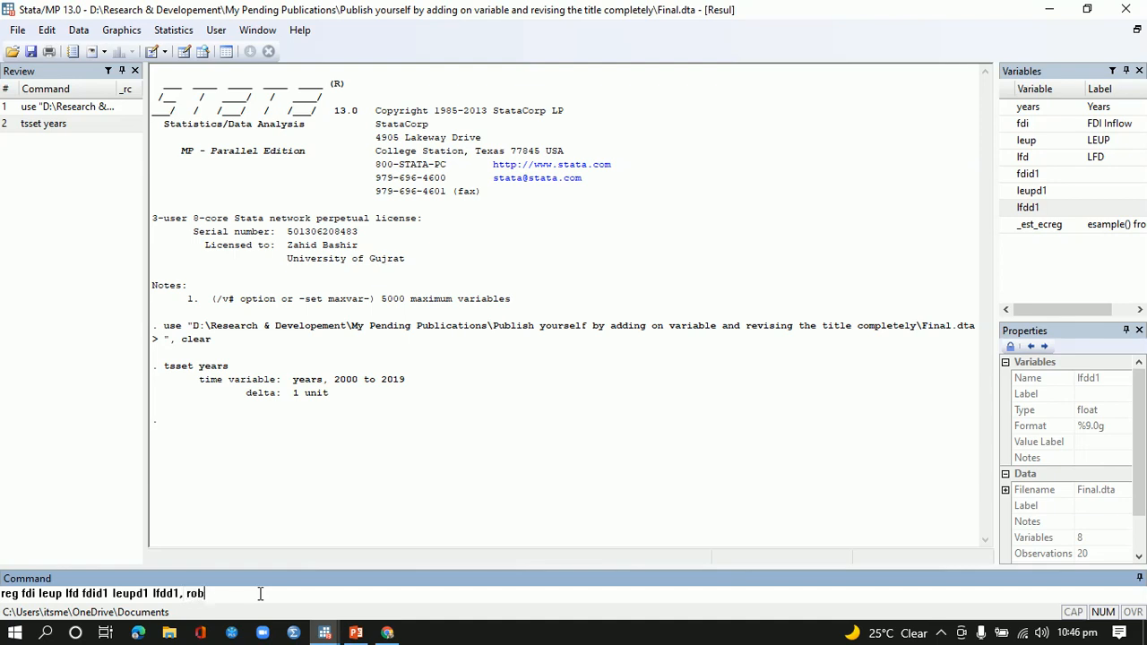
{"action": "type", "text": ", rob"}
{"action": "key", "text": "Return"}
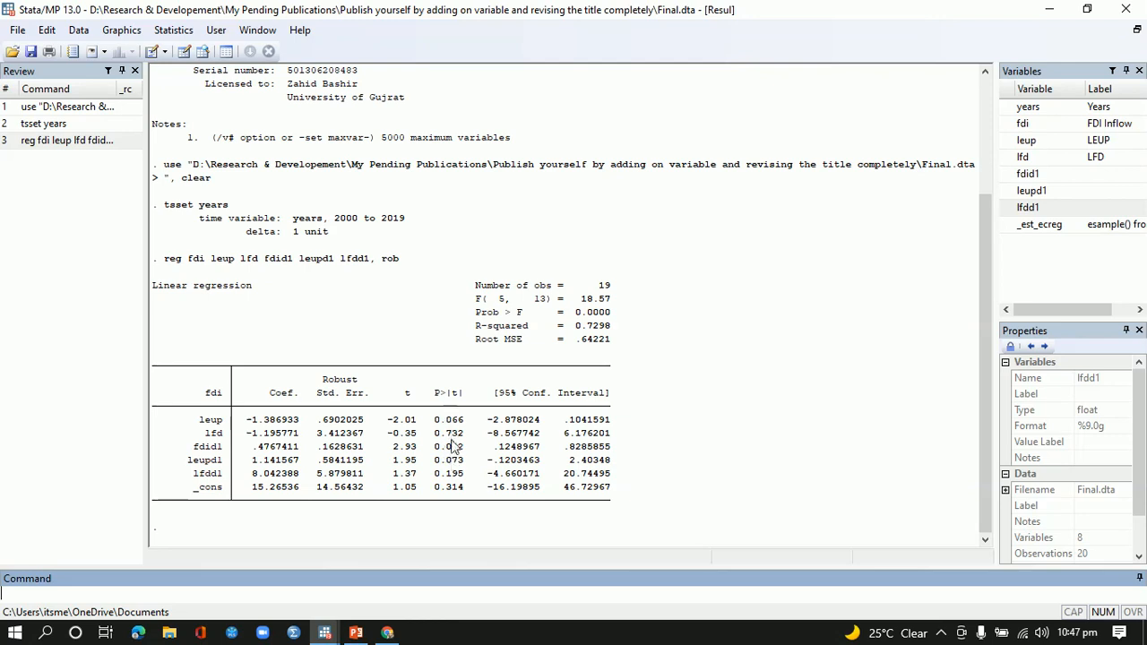
- Switch to PowerPoint and format the reg DV IV1 IV2 IV3 IV4, rob and dwstat lines on slide 39 as bullets
{"action": "left_click", "coordinate": [356, 633]}
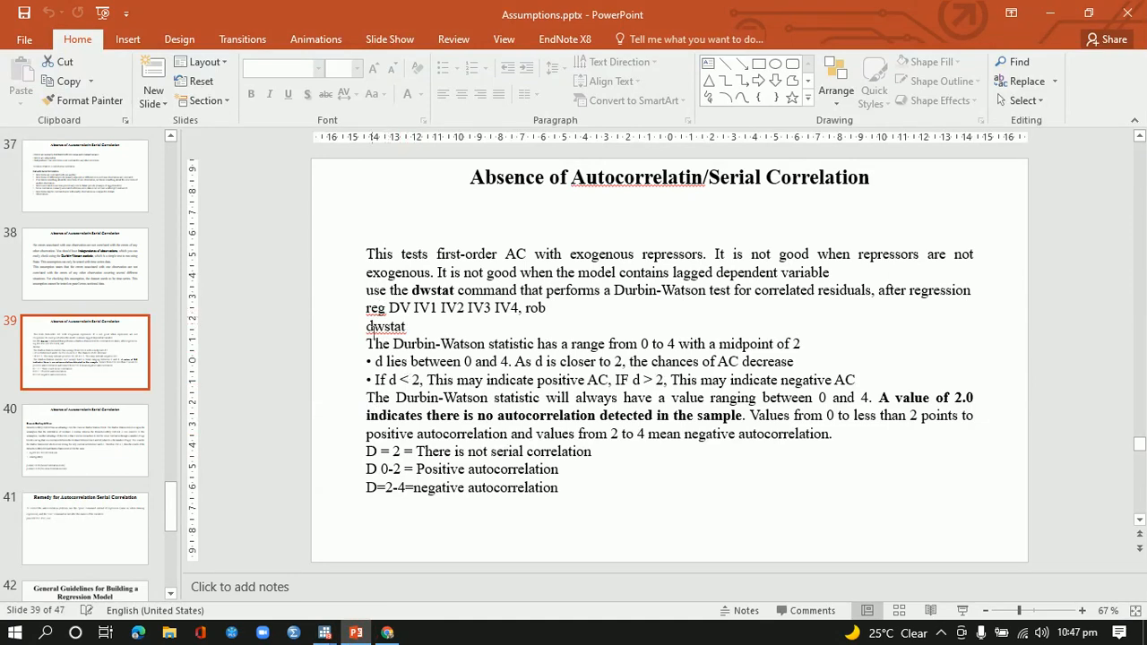
{"action": "left_click_drag", "start_coordinate": [410, 326], "coordinate": [365, 307]}
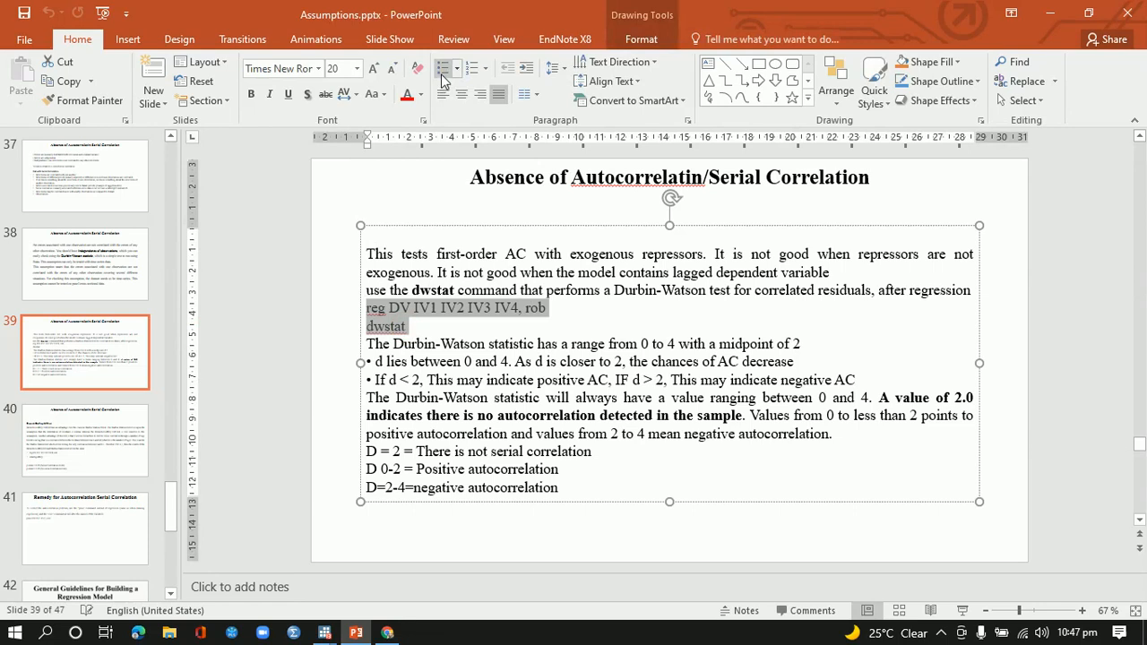
{"action": "left_click", "coordinate": [443, 69]}
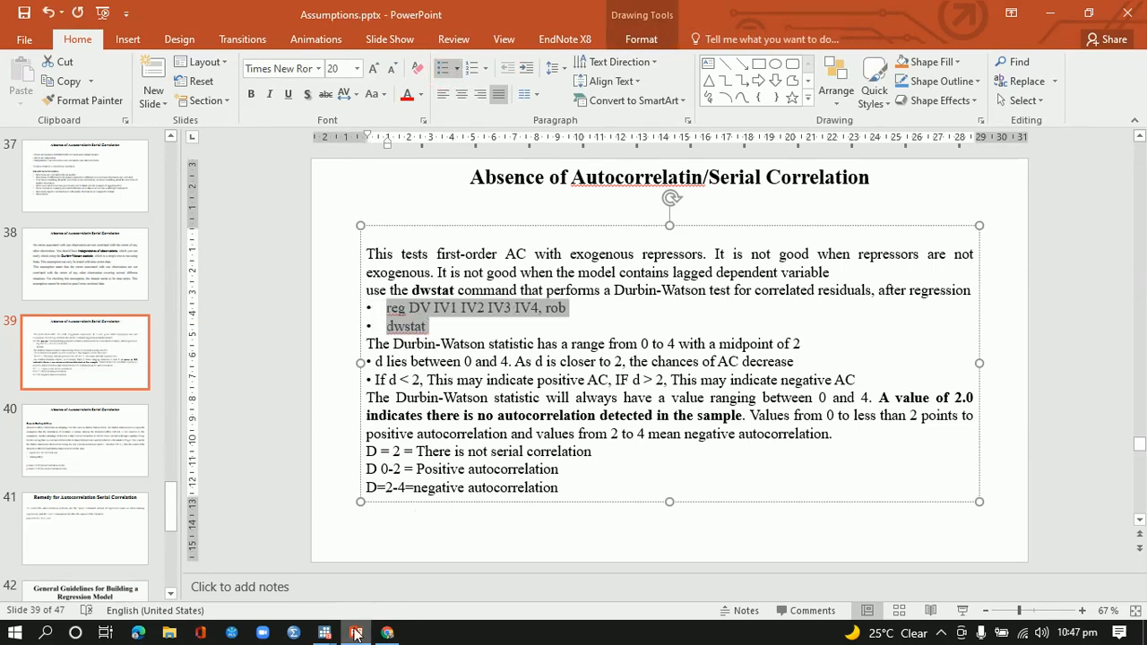
- Switch to the Stata results window and run the Durbin-Watson test with the command dwstat
{"action": "mouse_move", "coordinate": [324, 633]}
{"action": "left_click", "coordinate": [256, 590]}
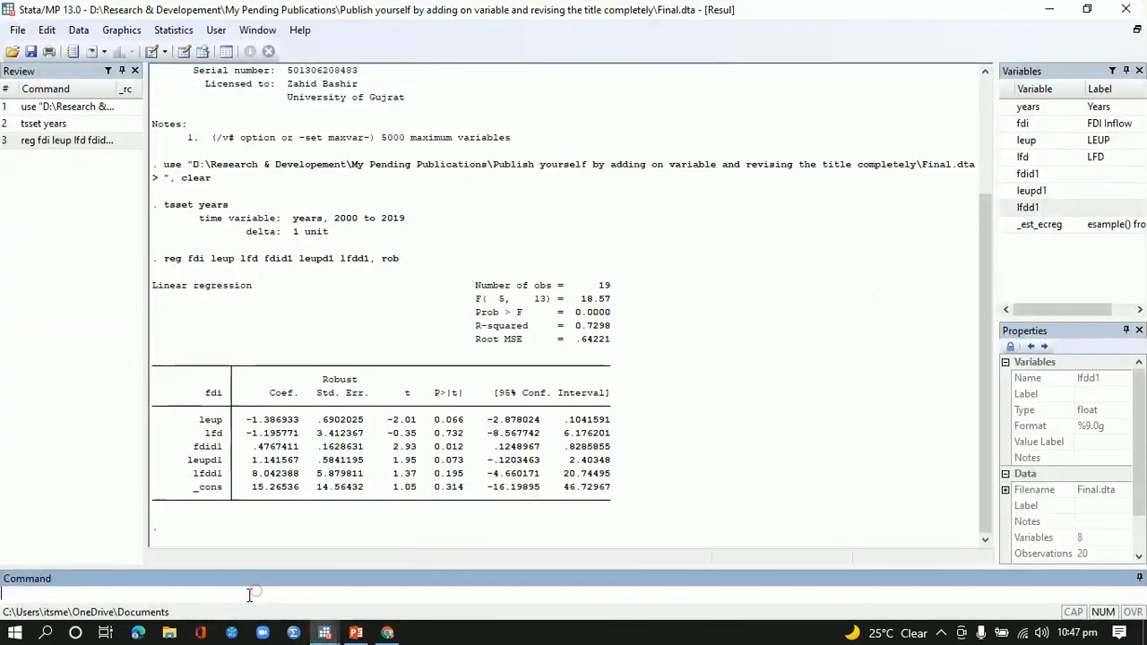
{"action": "left_click", "coordinate": [242, 595]}
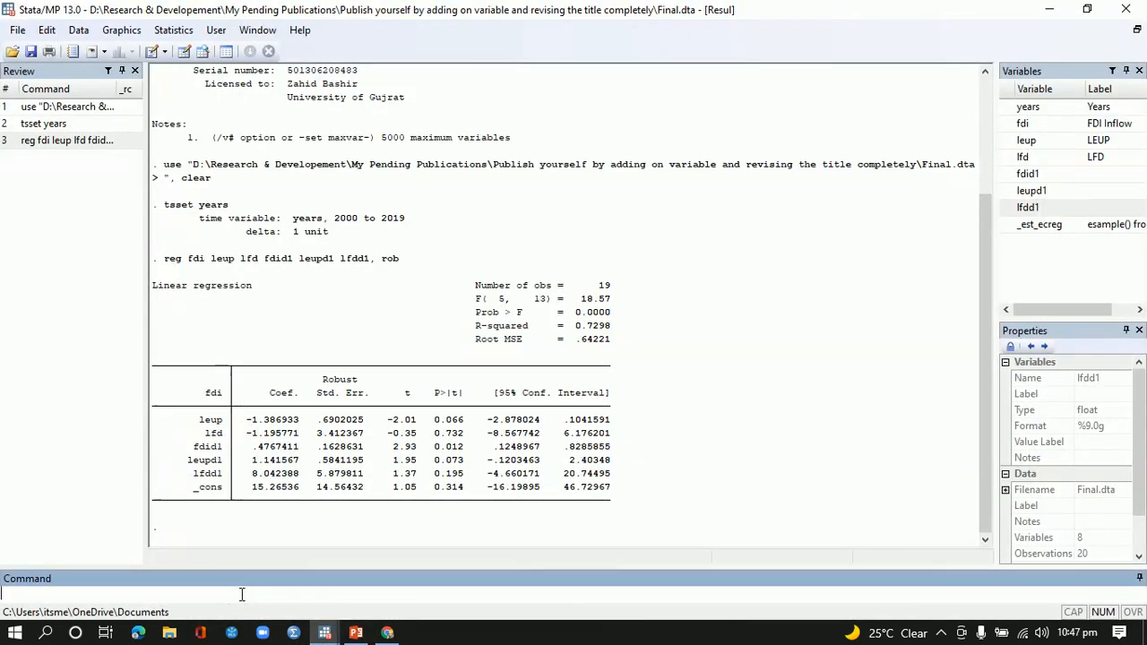
{"action": "type", "text": "dws"}
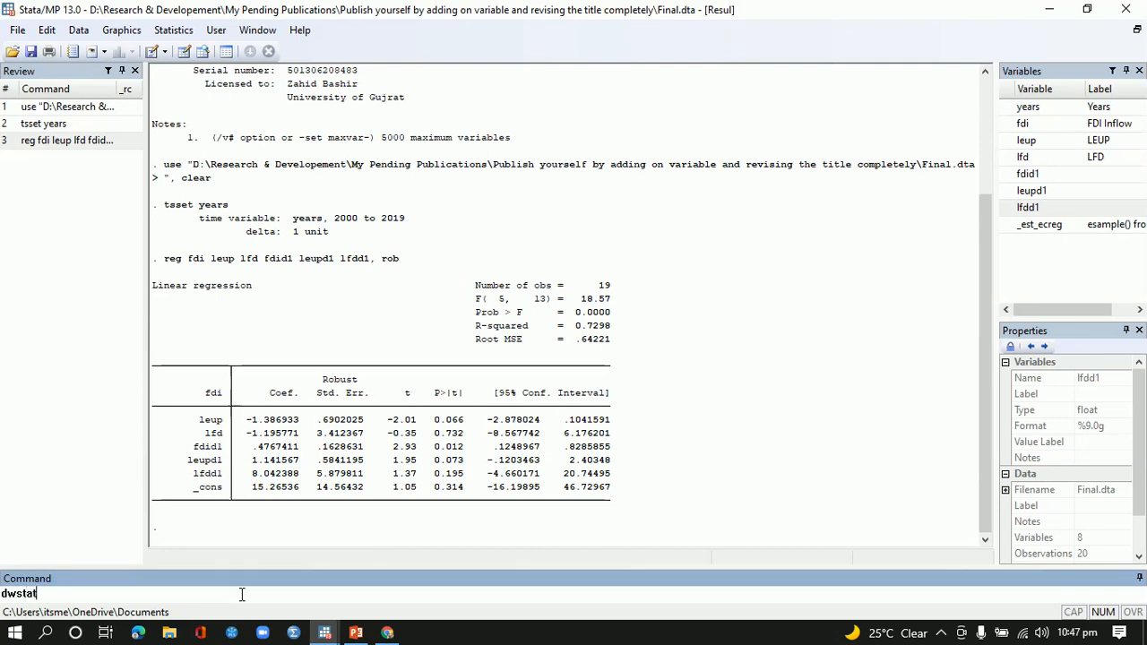
{"action": "type", "text": "tat"}
{"action": "key", "text": "Return"}
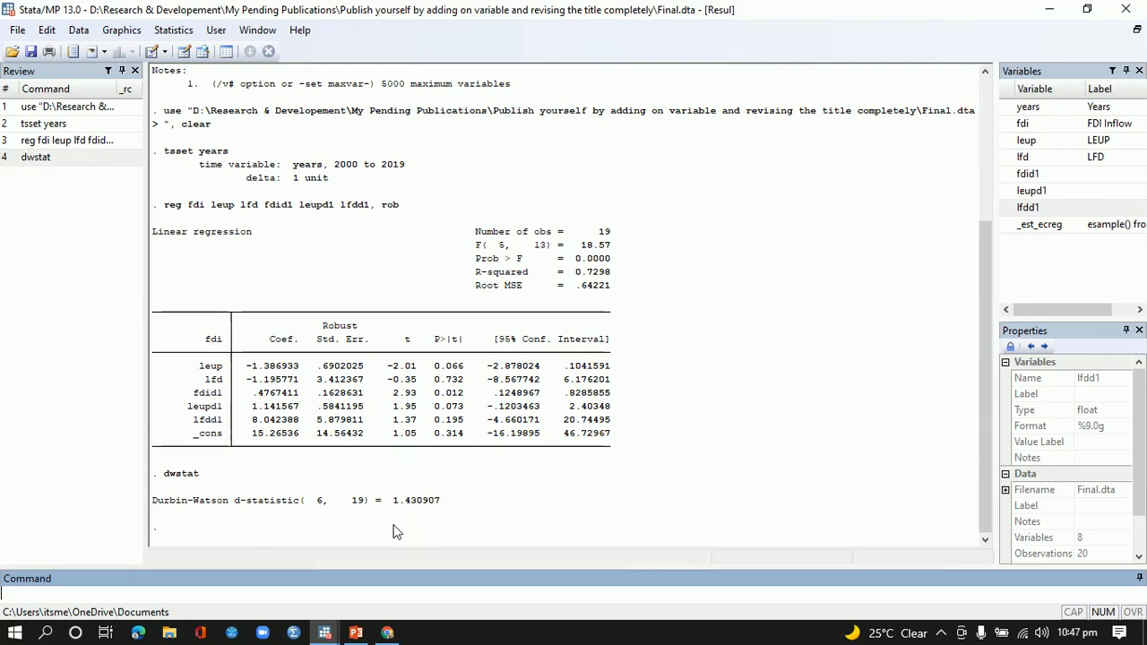
- Review the Durbin-Watson interpretation rules on slide 39 in PowerPoint and compare them with the d-statistic in the Stata results window
{"action": "left_click", "coordinate": [356, 633]}
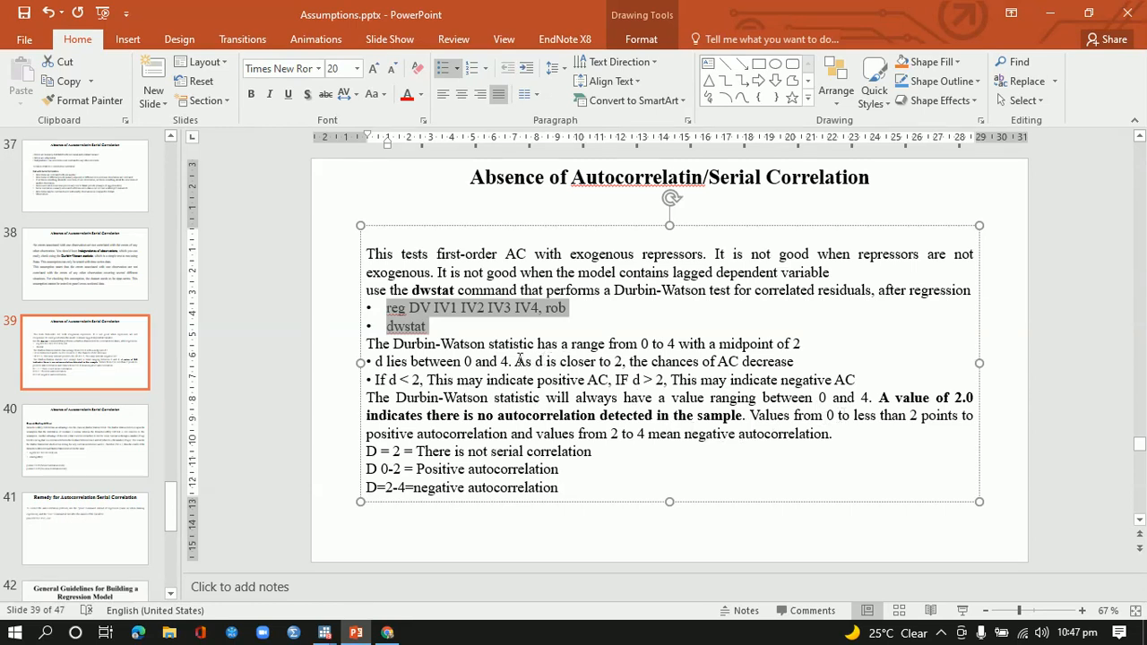
{"action": "left_click_drag", "start_coordinate": [519, 361], "coordinate": [613, 361]}
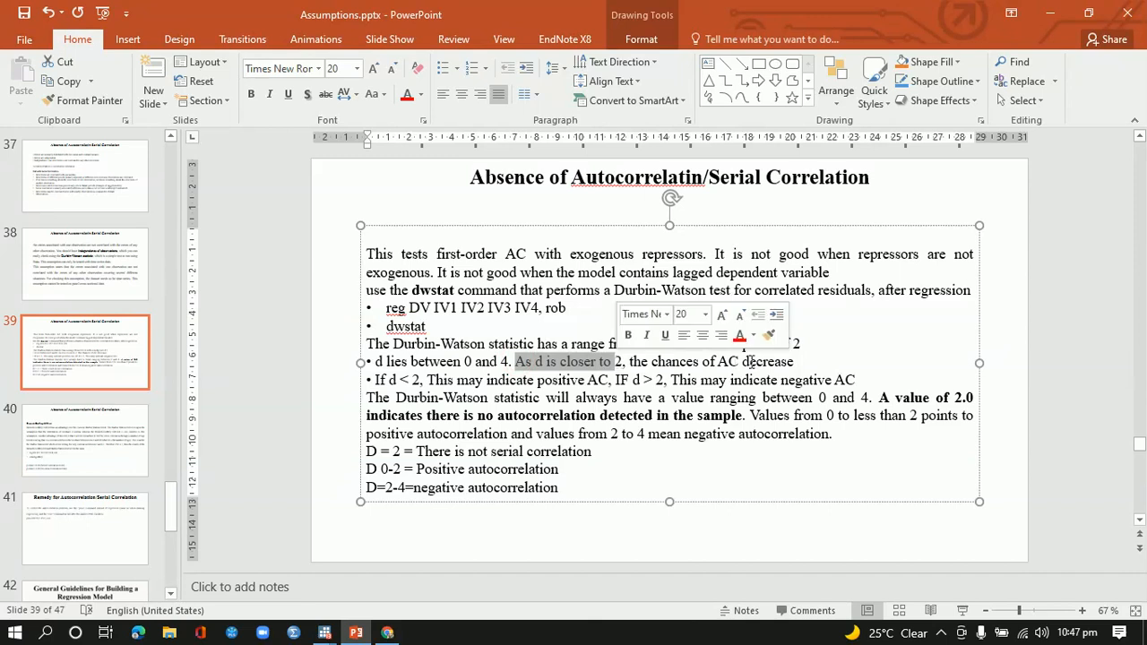
{"action": "left_click_drag", "start_coordinate": [718, 361], "coordinate": [794, 362]}
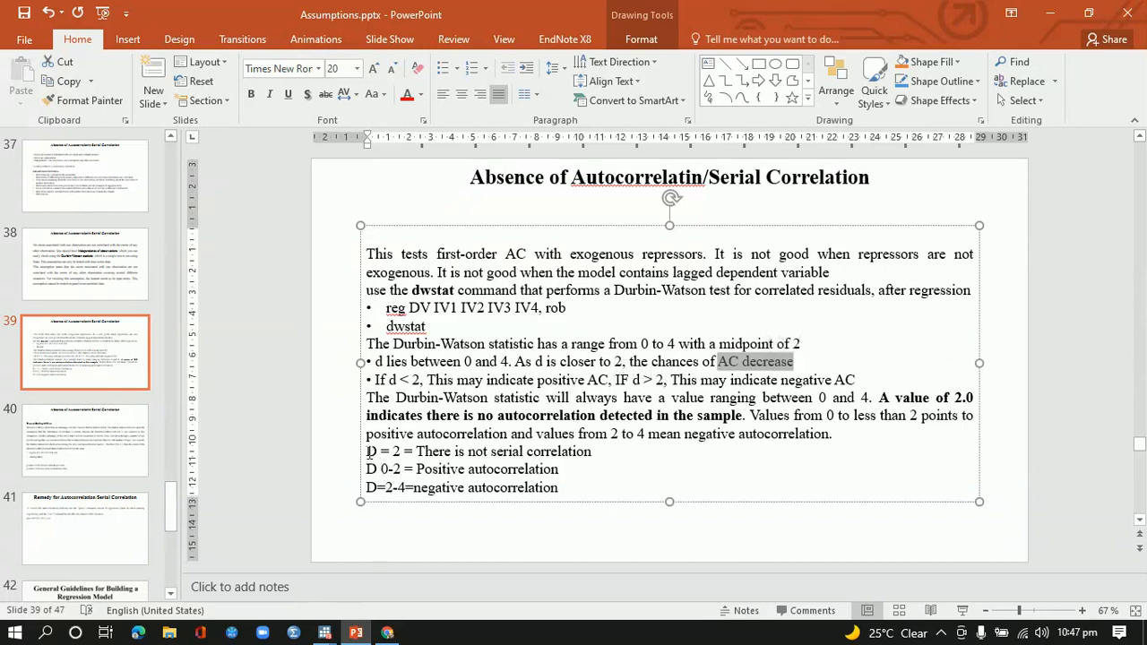
{"action": "left_click_drag", "start_coordinate": [369, 452], "coordinate": [571, 451]}
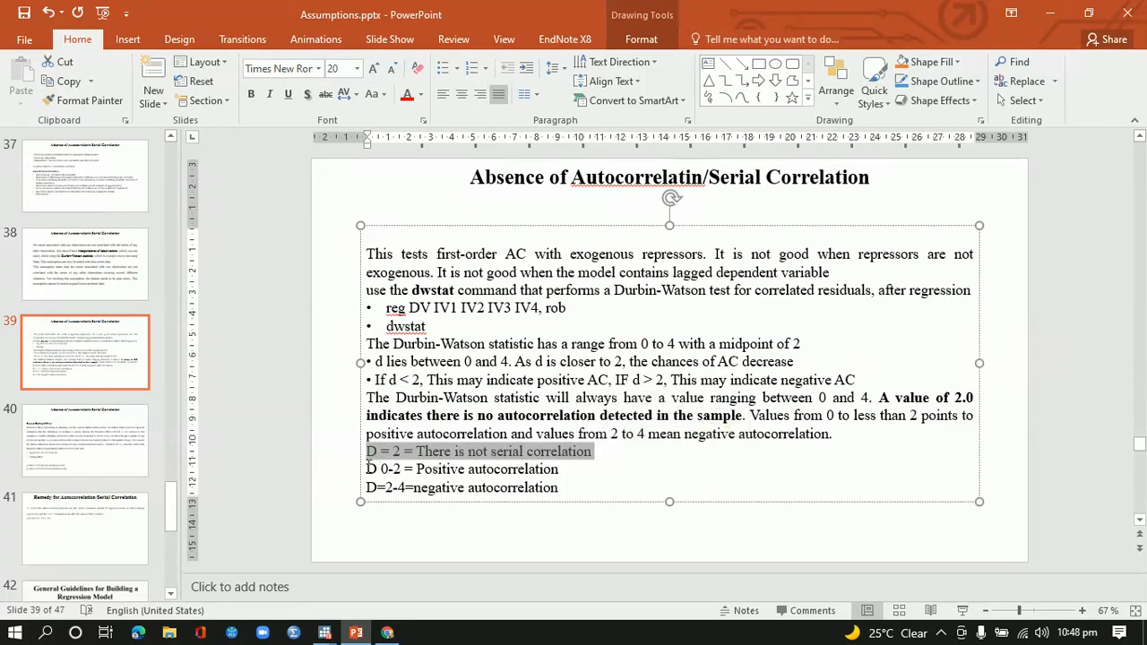
{"action": "left_click_drag", "start_coordinate": [369, 468], "coordinate": [525, 469]}
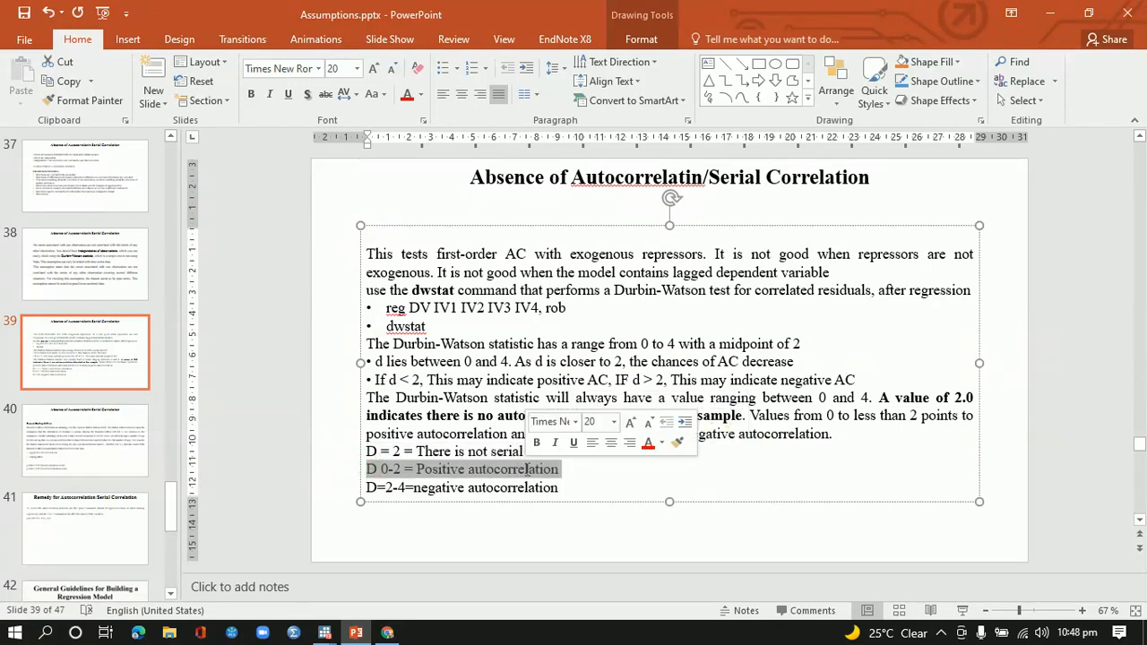
{"action": "left_click_drag", "start_coordinate": [367, 487], "coordinate": [522, 496]}
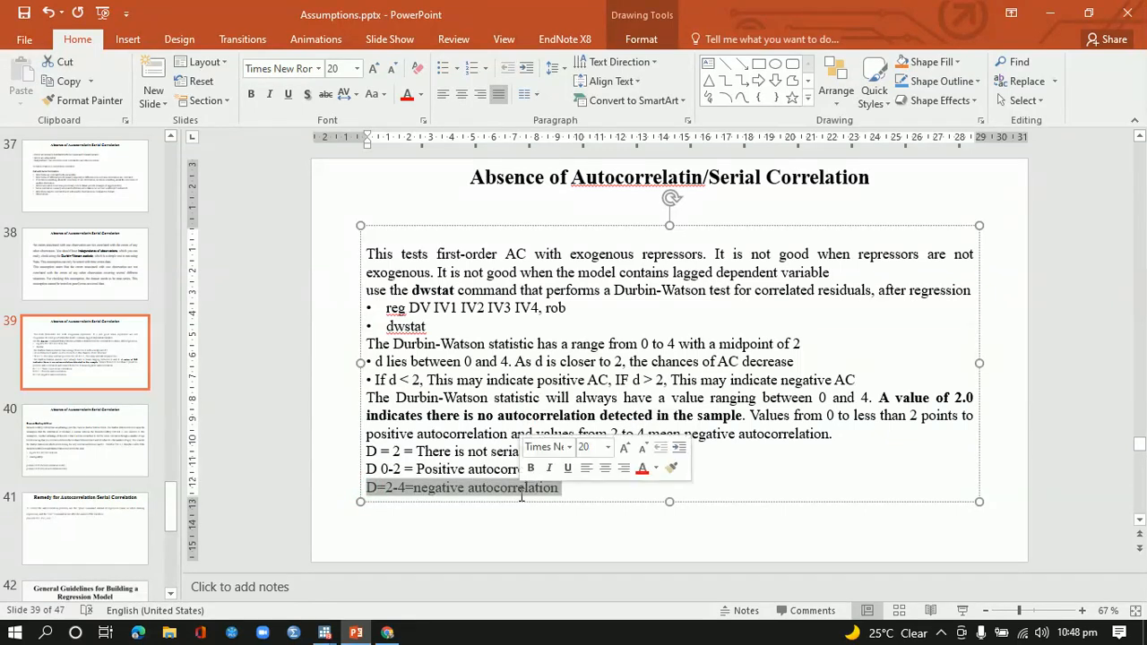
{"action": "mouse_move", "coordinate": [325, 633]}
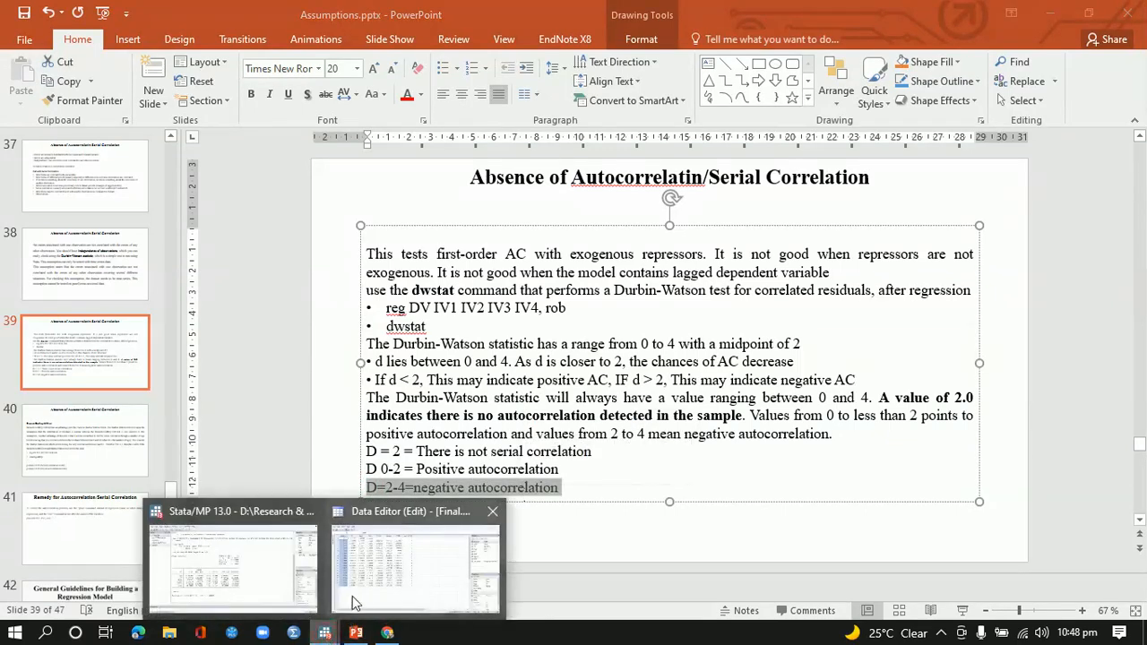
{"action": "left_click", "coordinate": [292, 587]}
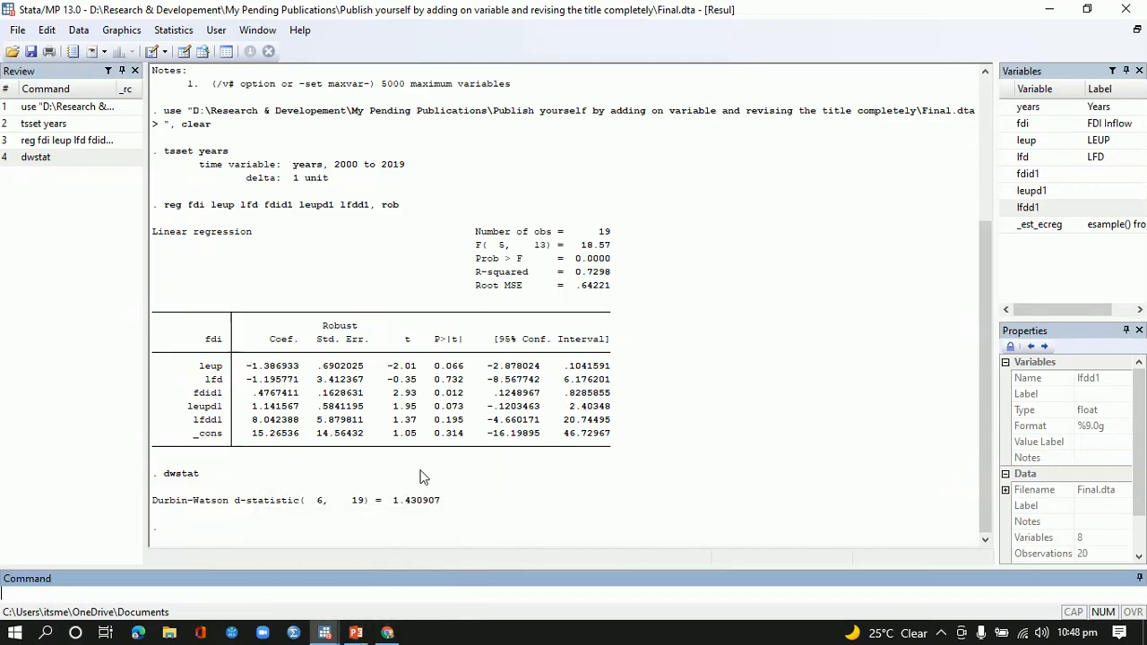
- Switch to PowerPoint, go to the Breusch Godfrey LM test on slide 40 and copy its estat bgodfrey command
{"action": "left_click", "coordinate": [356, 633]}
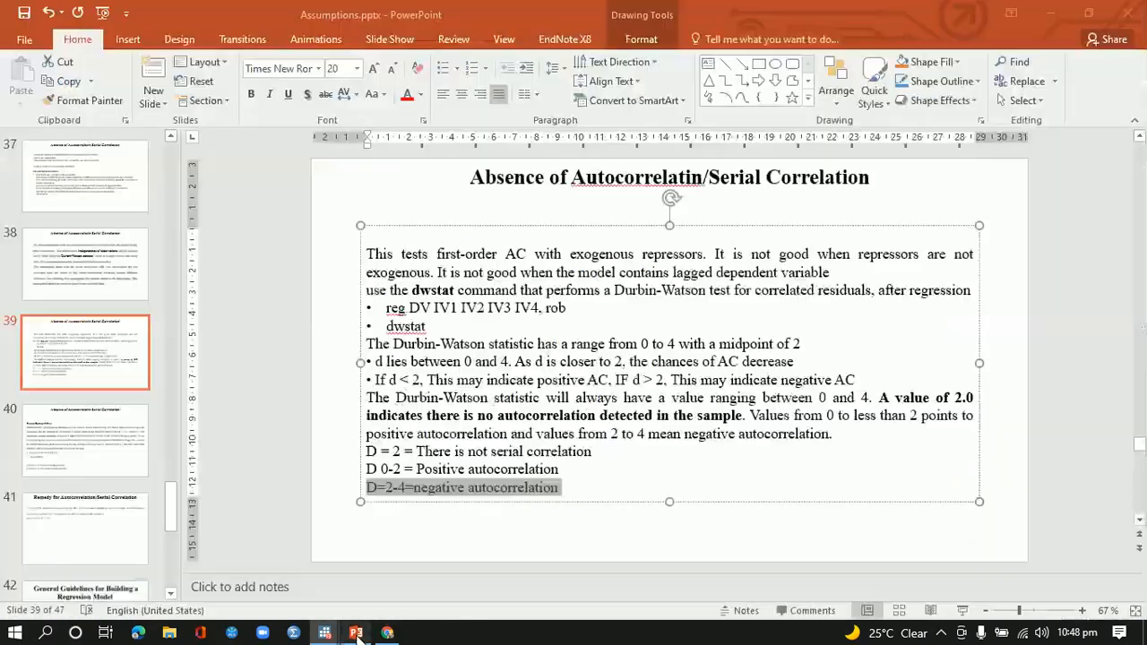
{"action": "left_click", "coordinate": [1139, 523]}
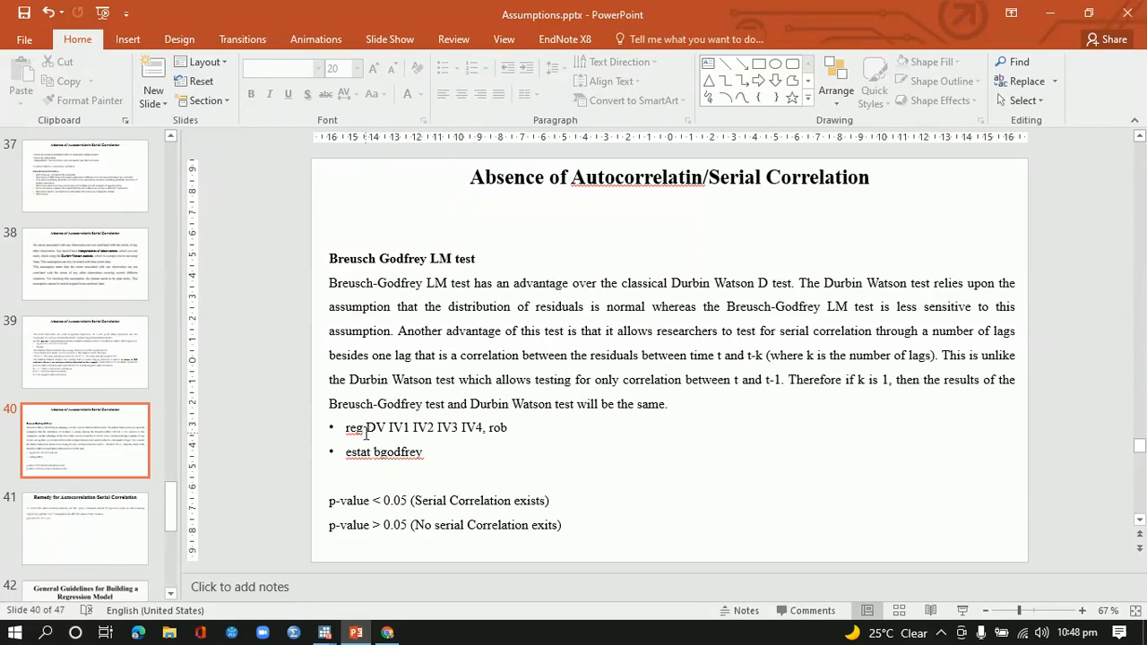
{"action": "left_click_drag", "start_coordinate": [349, 428], "coordinate": [514, 432]}
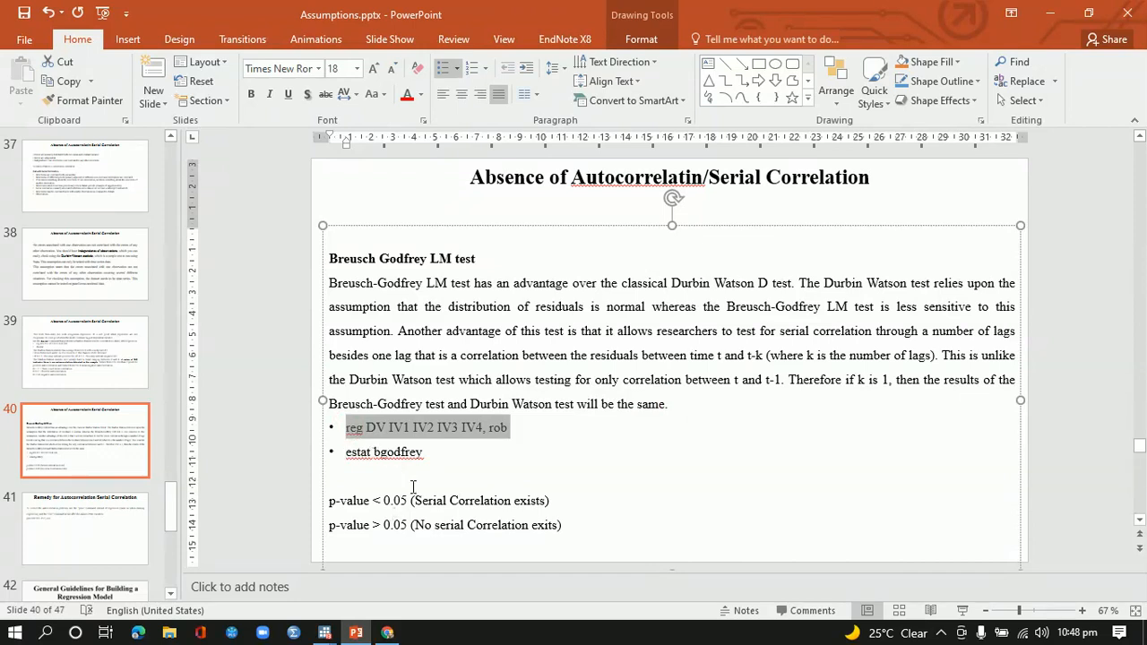
{"action": "left_click_drag", "start_coordinate": [428, 455], "coordinate": [347, 455]}
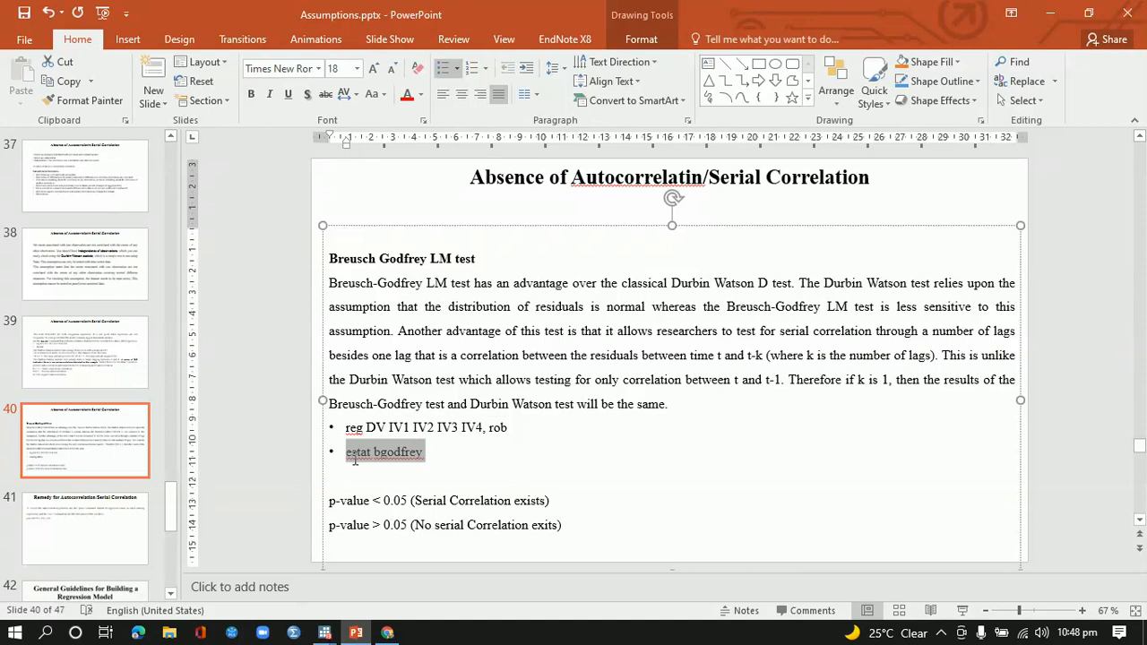
{"action": "key", "text": "ctrl+c"}
- Return to the Stata results window and try to run estat bgodfrey after the robust regression
{"action": "mouse_move", "coordinate": [324, 633]}
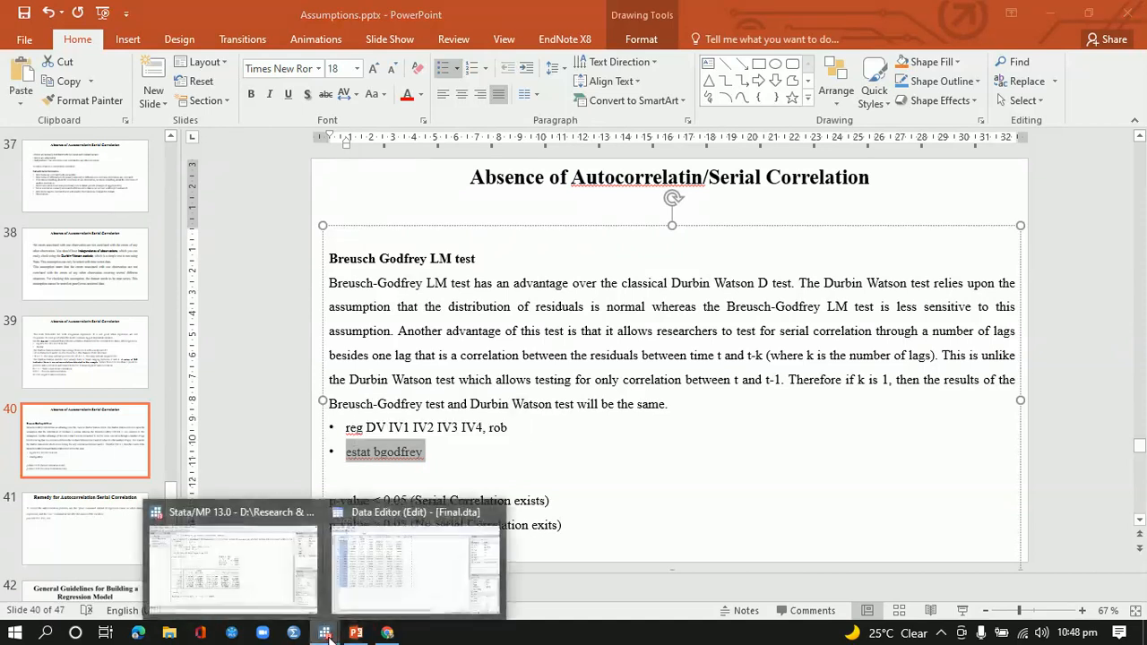
{"action": "left_click", "coordinate": [284, 595]}
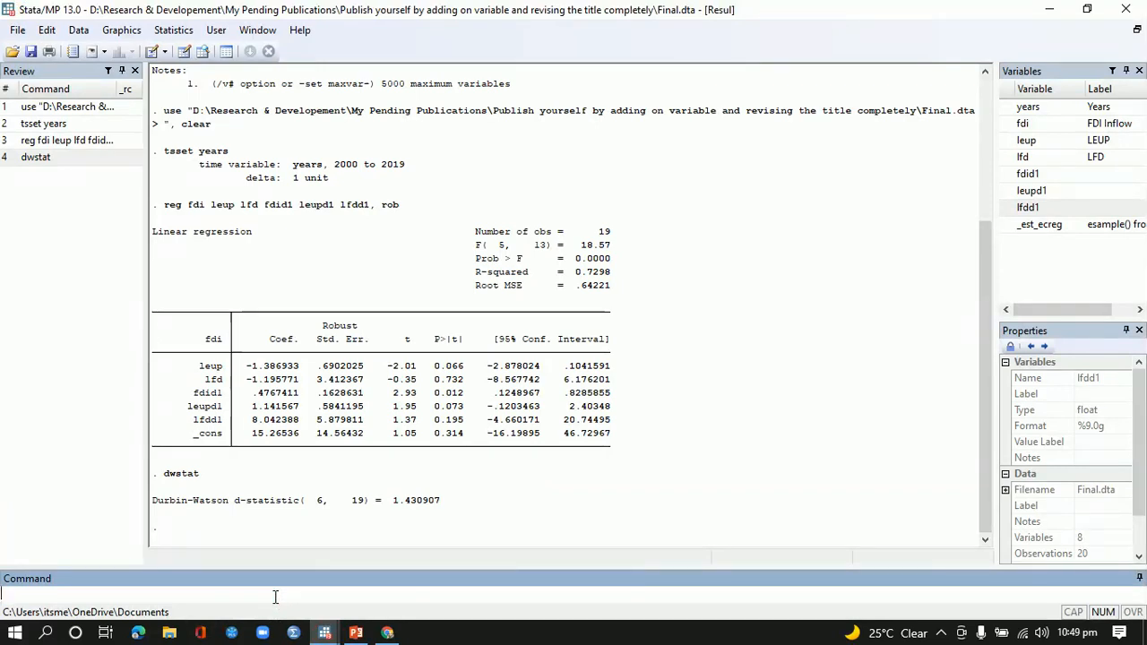
{"action": "key", "text": "ctrl+v"}
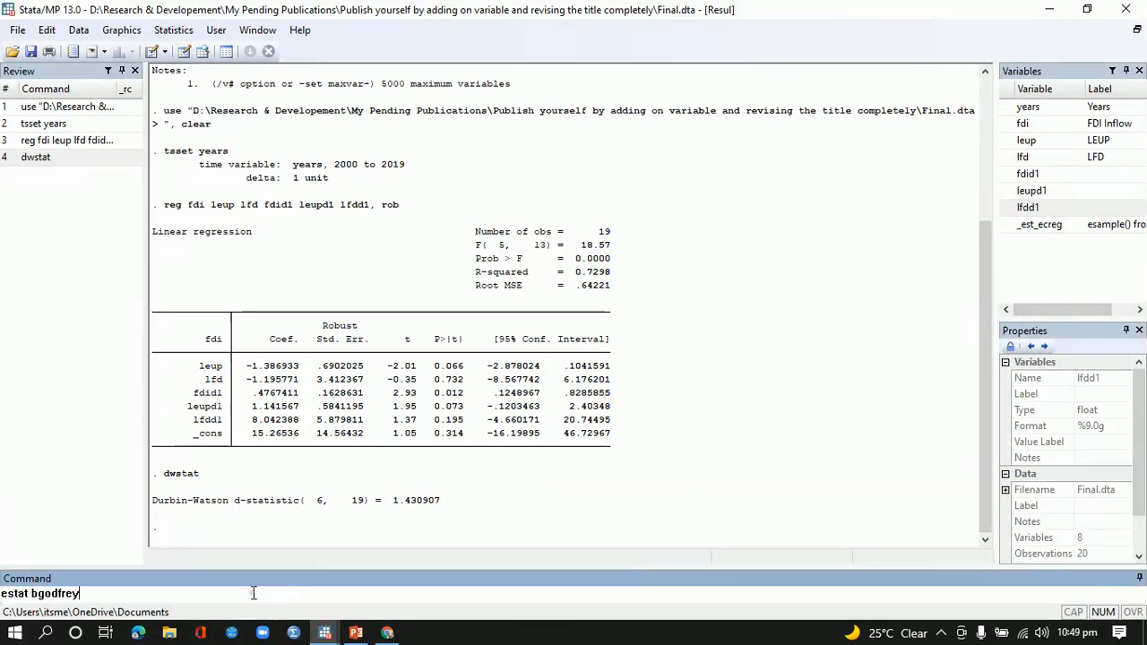
{"action": "key", "text": "Return"}
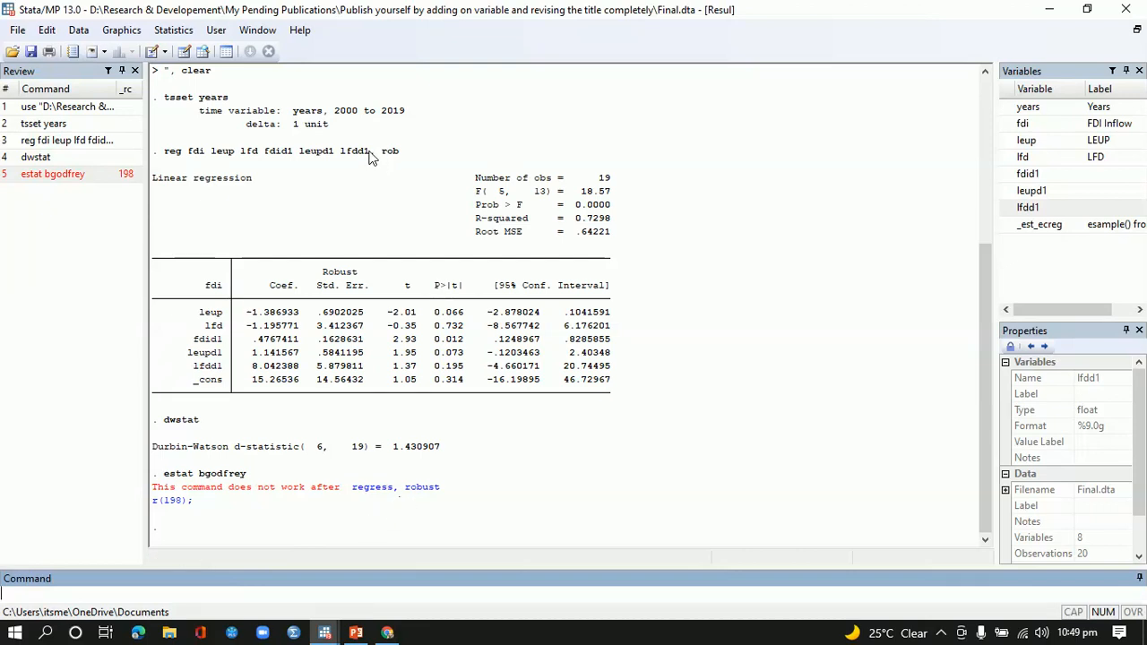
- Rerun the regression without the robust option as reg fdi leup lfd fdid1 leupd1 lfdd1, reusing the earlier command text
{"action": "mouse_move", "coordinate": [370, 152]}
{"action": "left_mouse_down"}
{"action": "mouse_move", "coordinate": [165, 154]}
{"action": "mouse_move", "coordinate": [367, 160]}
{"action": "left_mouse_up"}
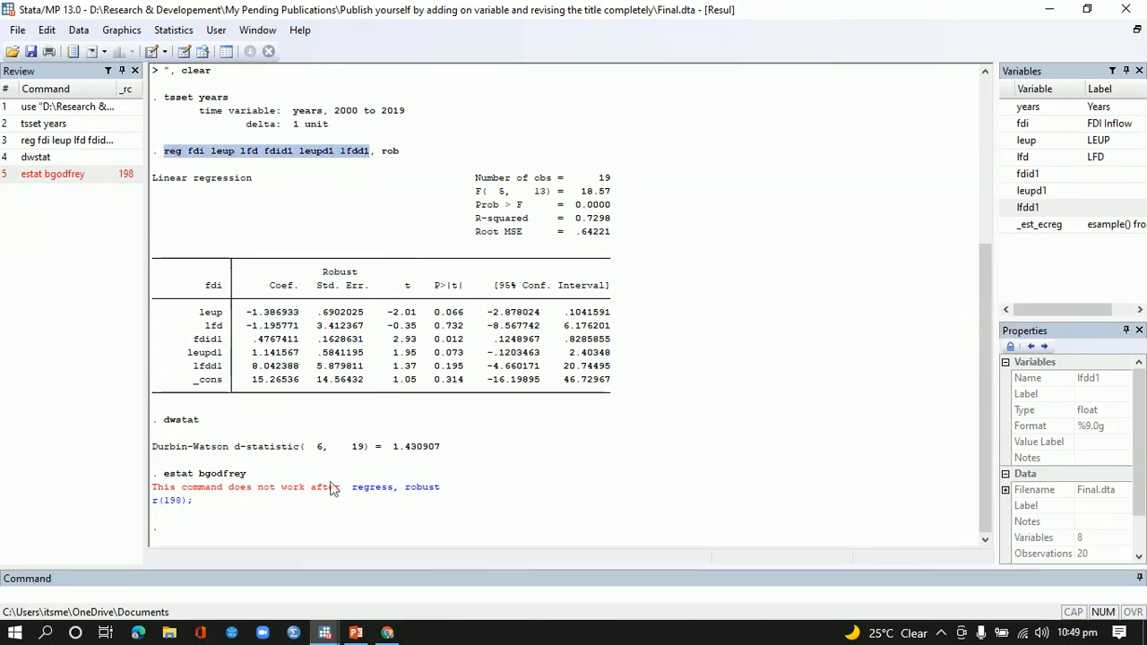
{"action": "left_click", "coordinate": [277, 599]}
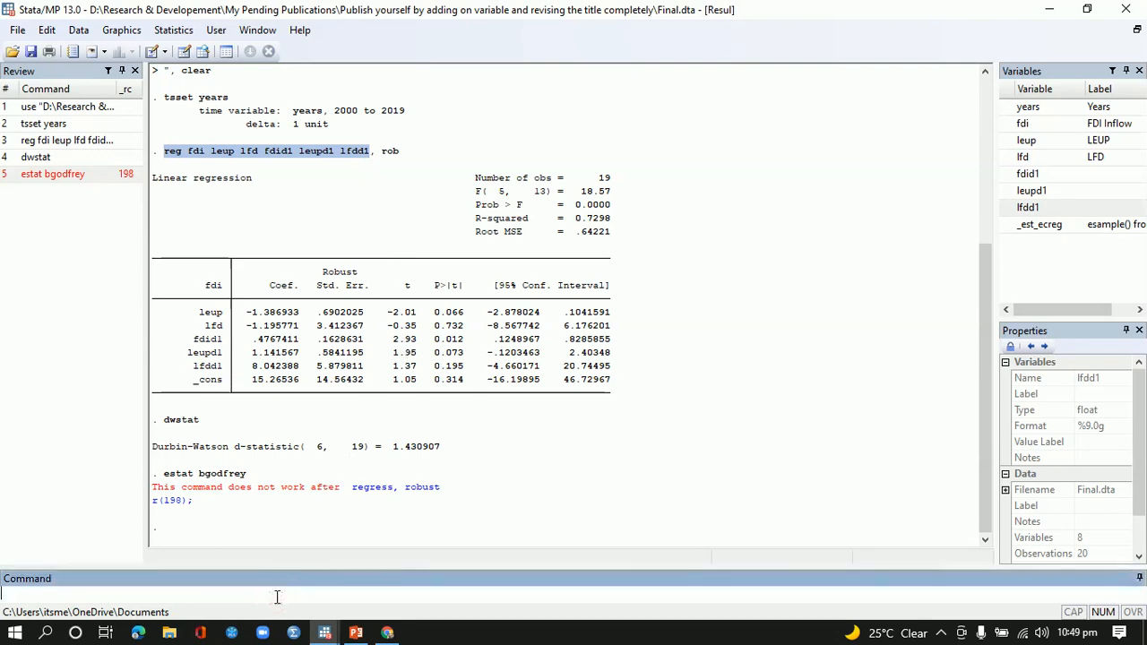
{"action": "key", "text": "ctrl+v"}
{"action": "key", "text": "Return"}
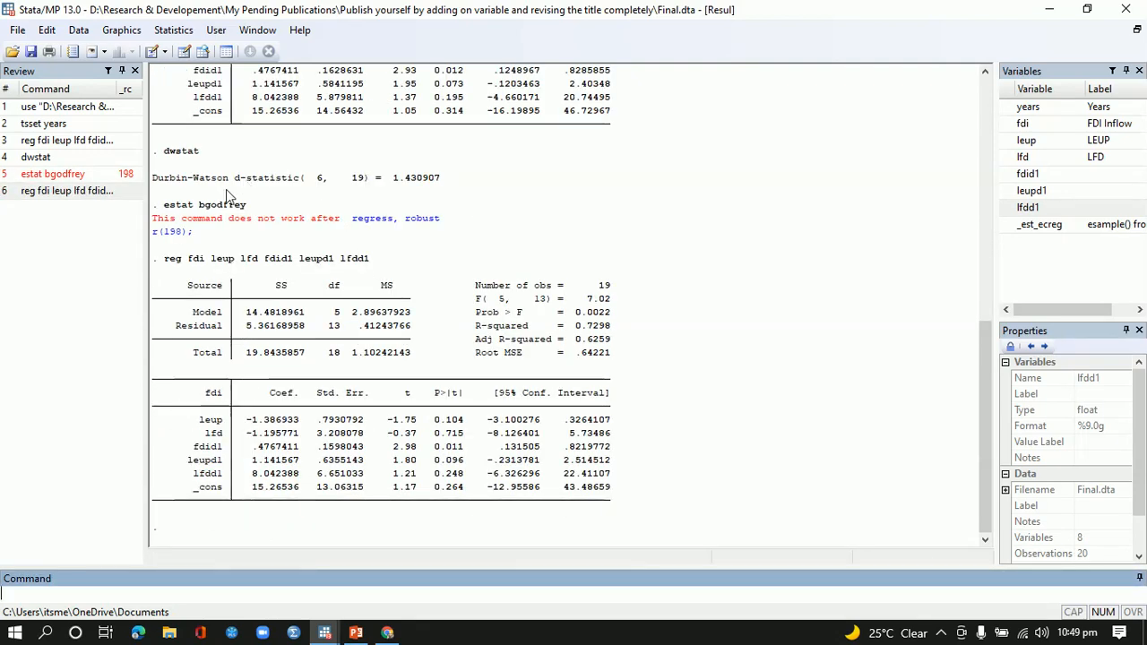
- Run the Breusch-Godfrey test on the non-robust regression by reusing the earlier estat bgodfrey command
{"action": "left_click_drag", "start_coordinate": [248, 208], "coordinate": [167, 209]}
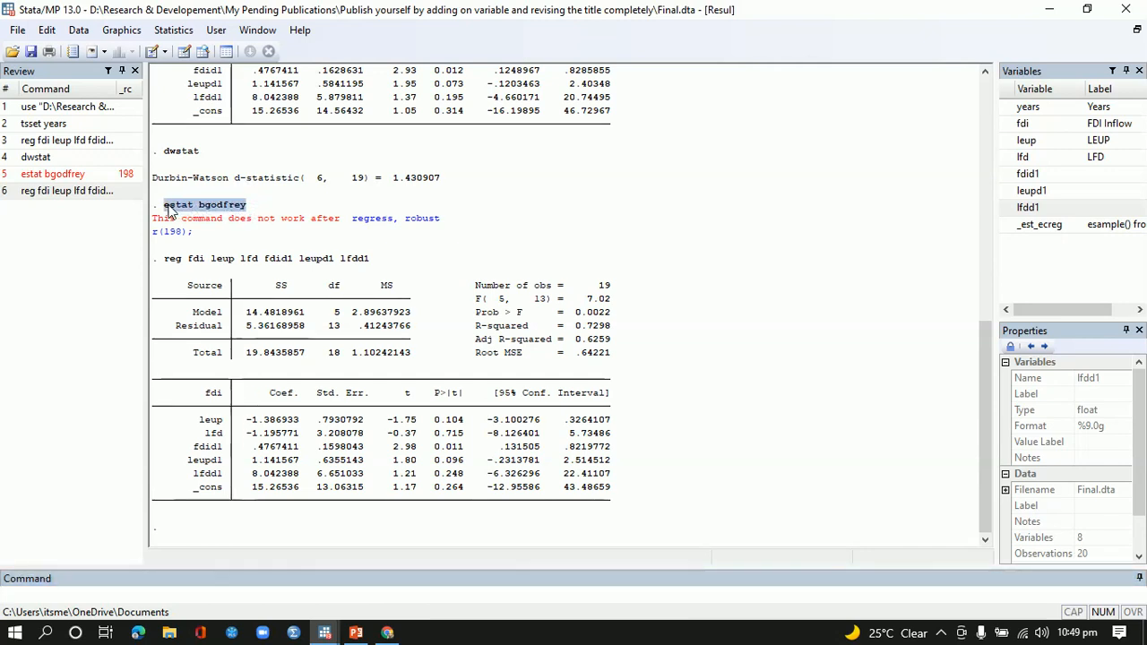
{"action": "left_click", "coordinate": [158, 594]}
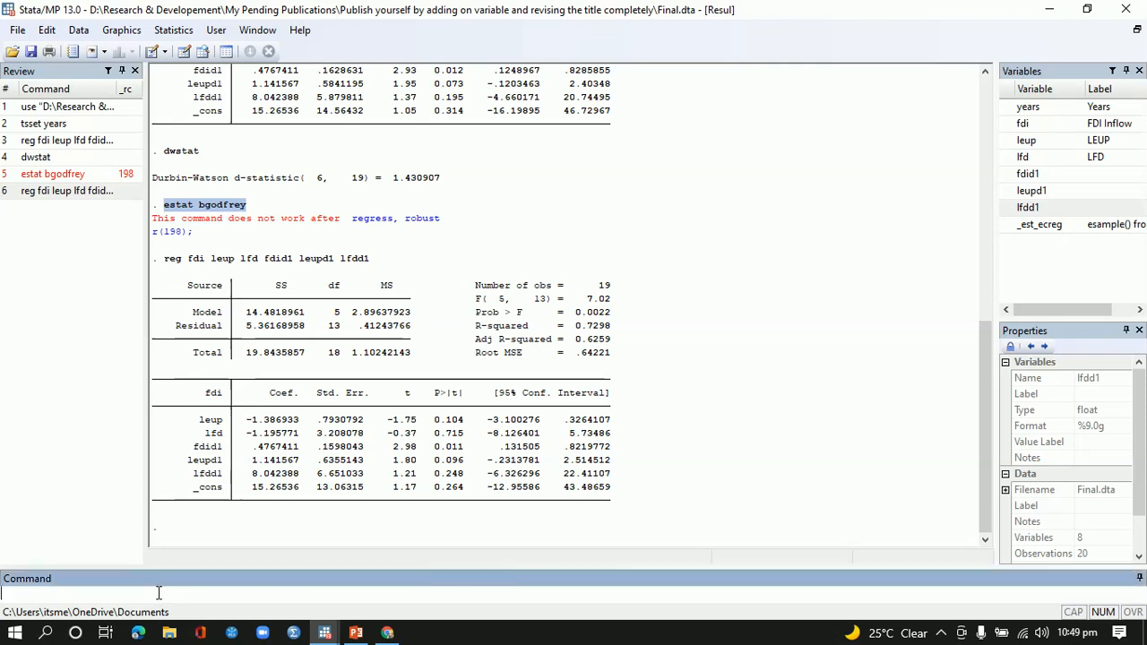
{"action": "key", "text": "ctrl+v"}
{"action": "key", "text": "Return"}
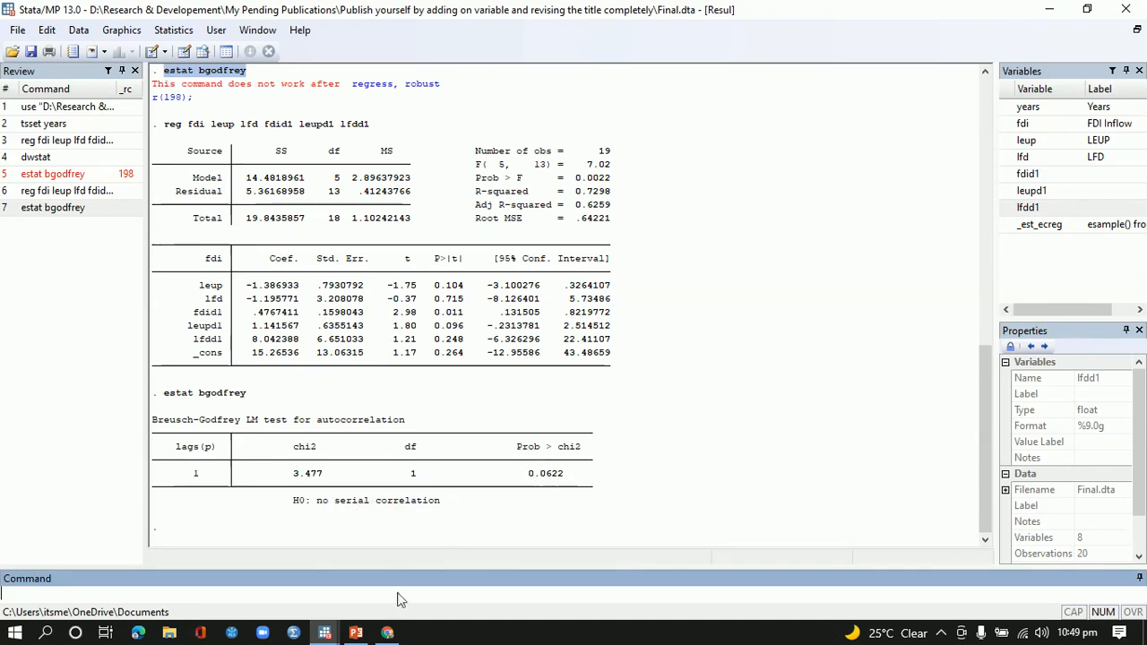
- Review the 0.05 p-value rules on slide 40 in PowerPoint and compare them with the Breusch-Godfrey output in Stata
{"action": "left_click", "coordinate": [356, 633]}
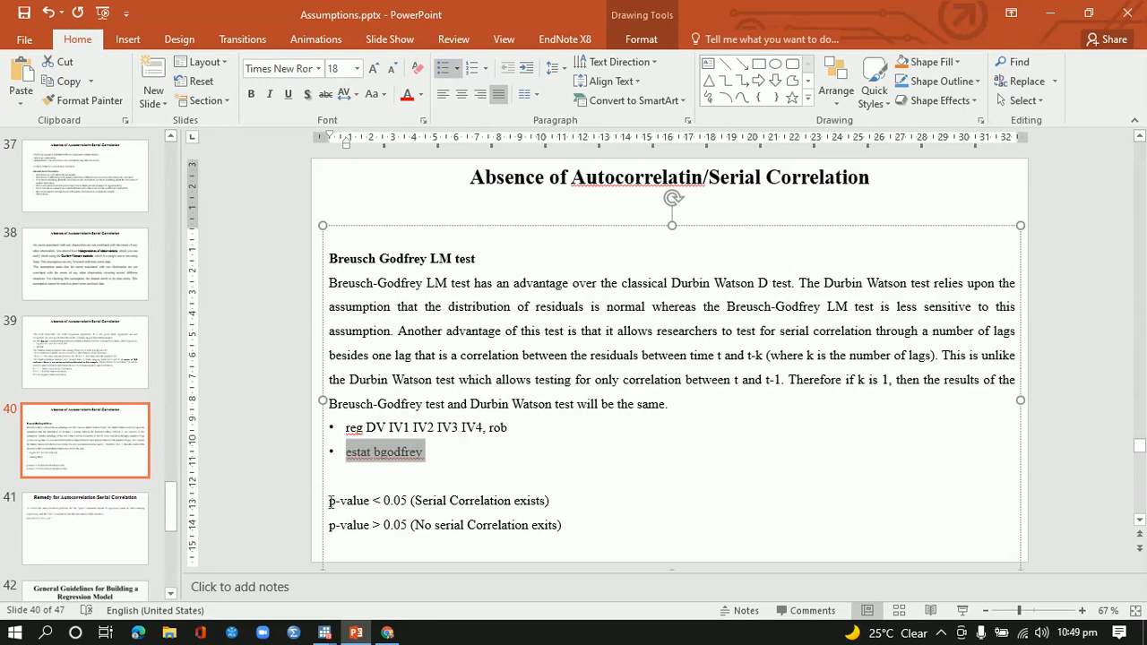
{"action": "left_click_drag", "start_coordinate": [330, 502], "coordinate": [406, 507]}
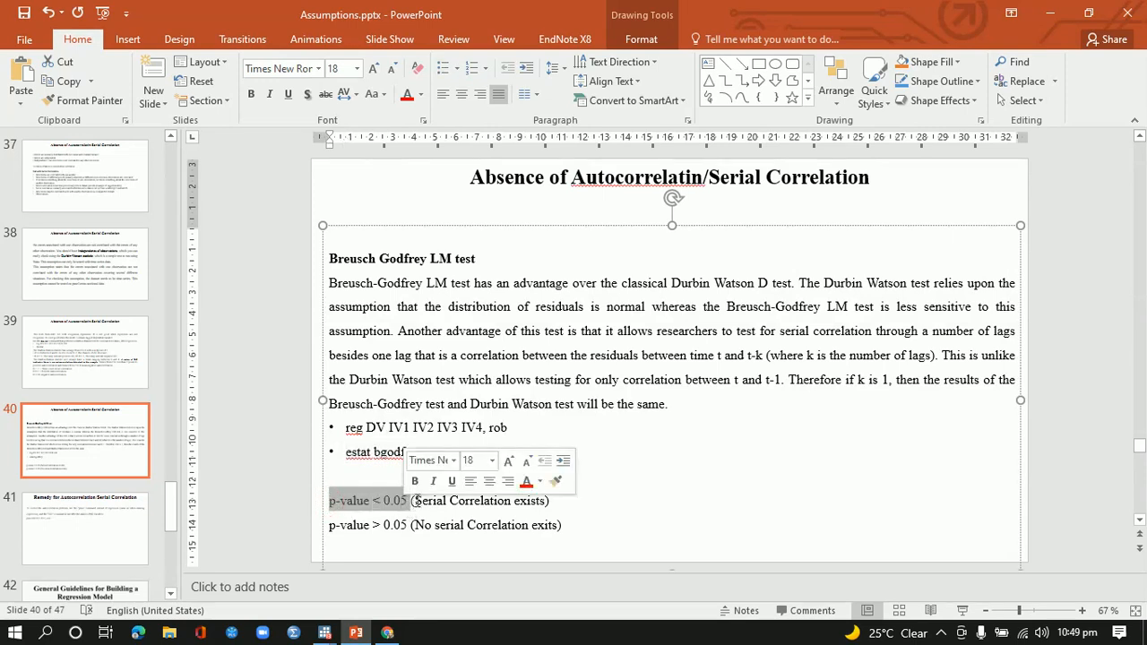
{"action": "left_click_drag", "start_coordinate": [415, 500], "coordinate": [535, 510]}
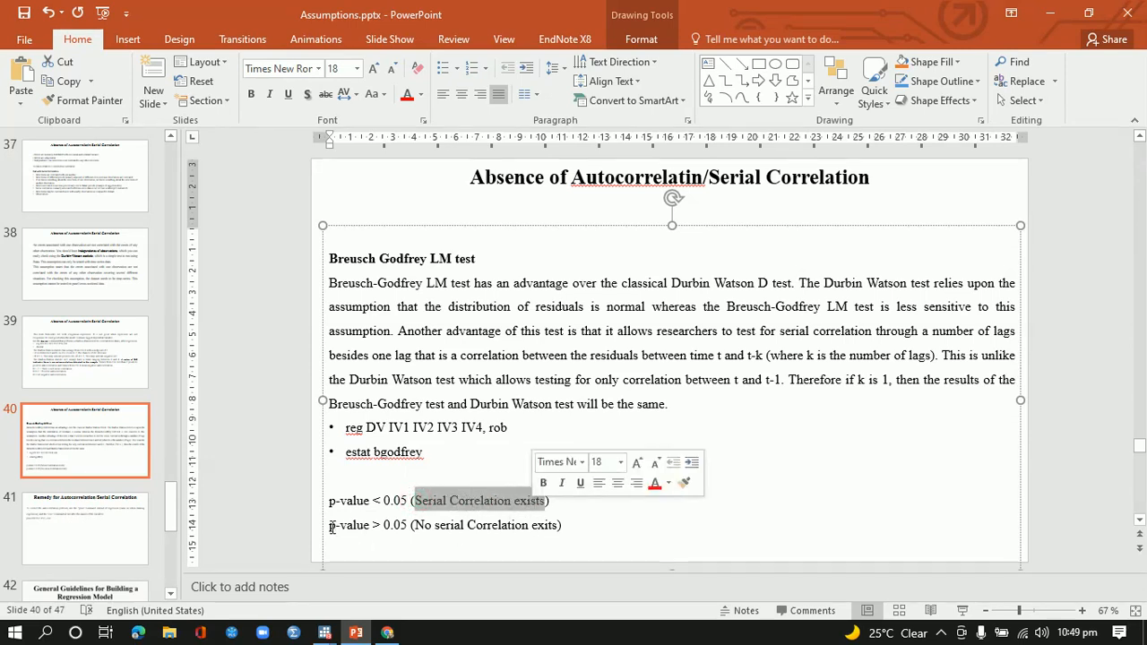
{"action": "left_click_drag", "start_coordinate": [330, 527], "coordinate": [412, 531]}
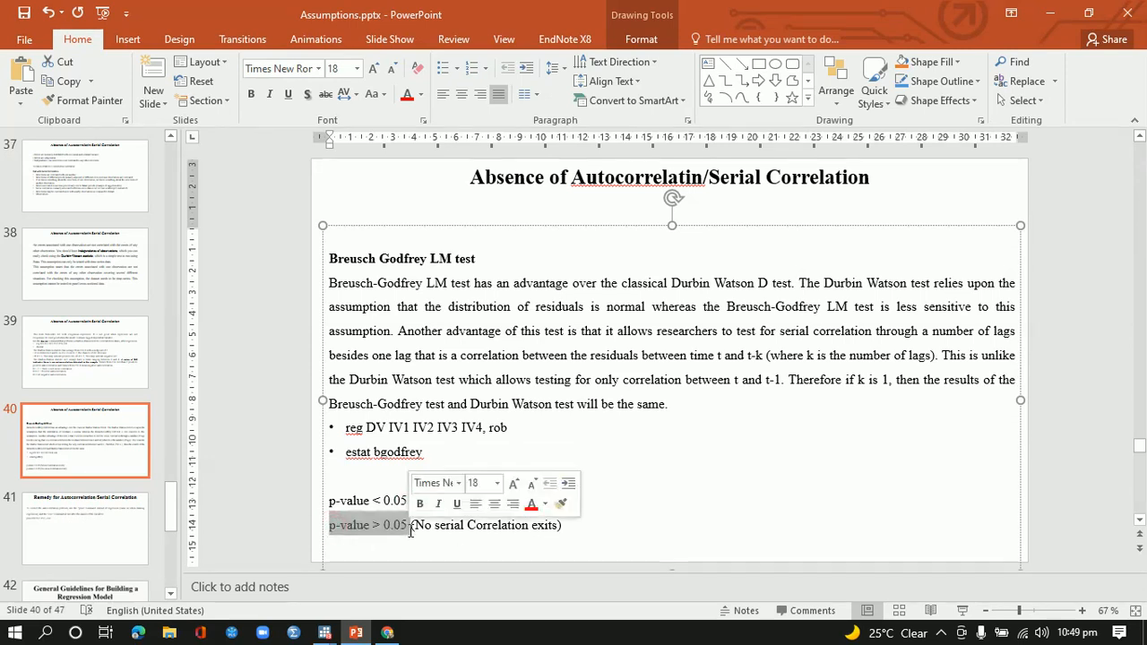
{"action": "left_click", "coordinate": [327, 635]}
{"action": "left_click", "coordinate": [305, 584]}
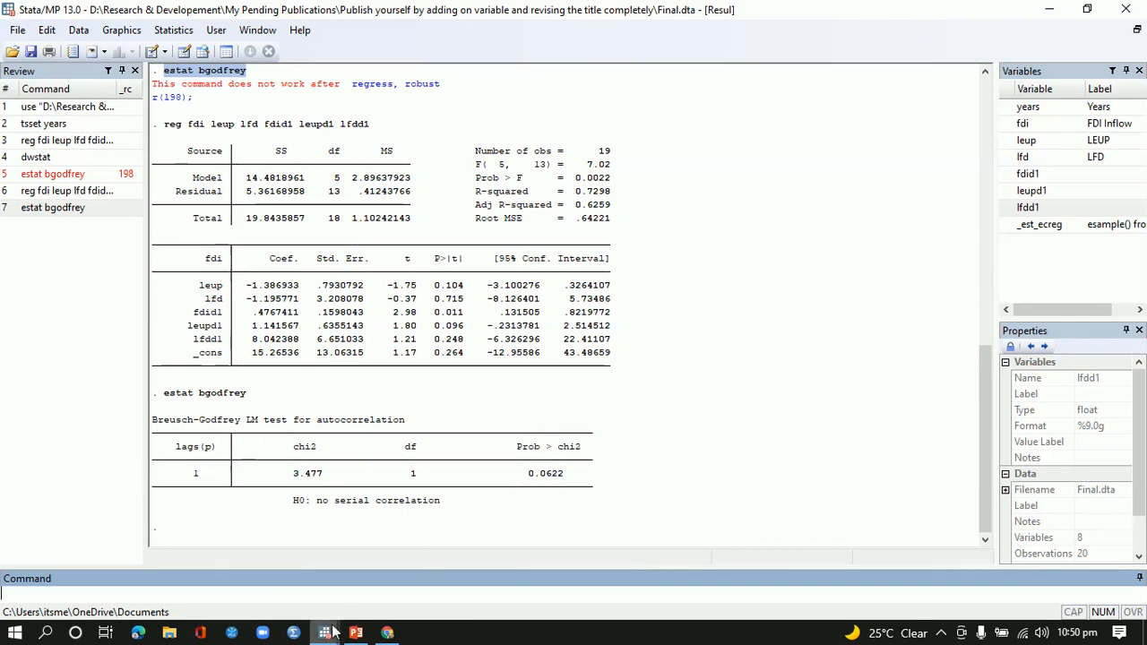
- Switch to PowerPoint, open the autocorrelation remedy on slide 41 and select the prais DV IV1 IV2, corc line
{"action": "mouse_move", "coordinate": [356, 633]}
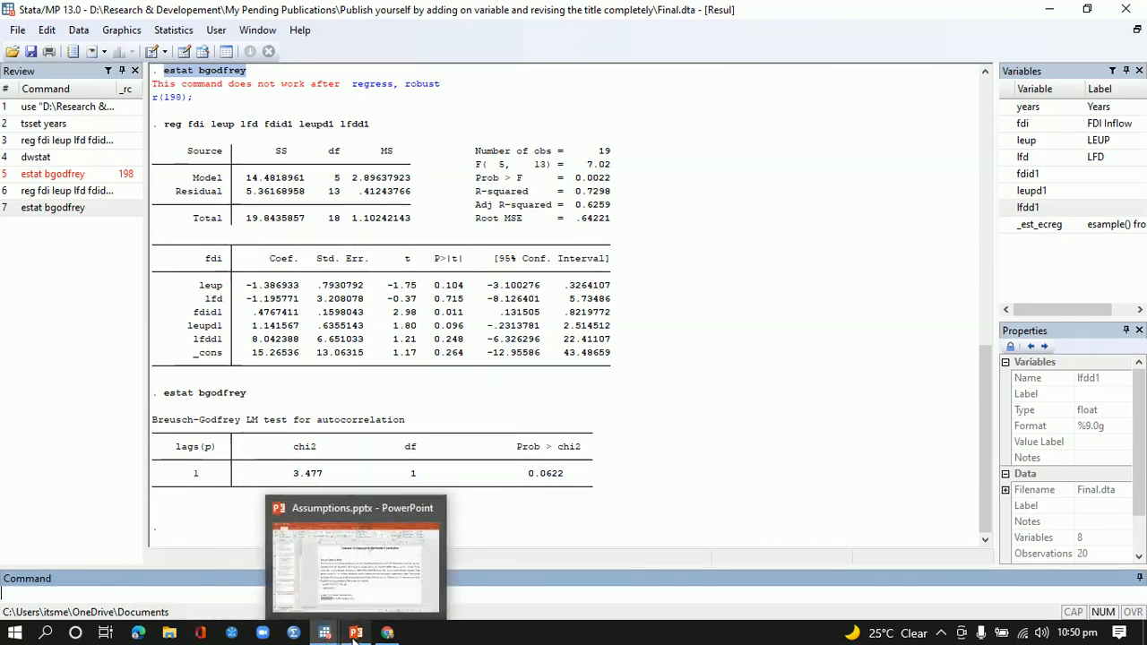
{"action": "left_click", "coordinate": [368, 578]}
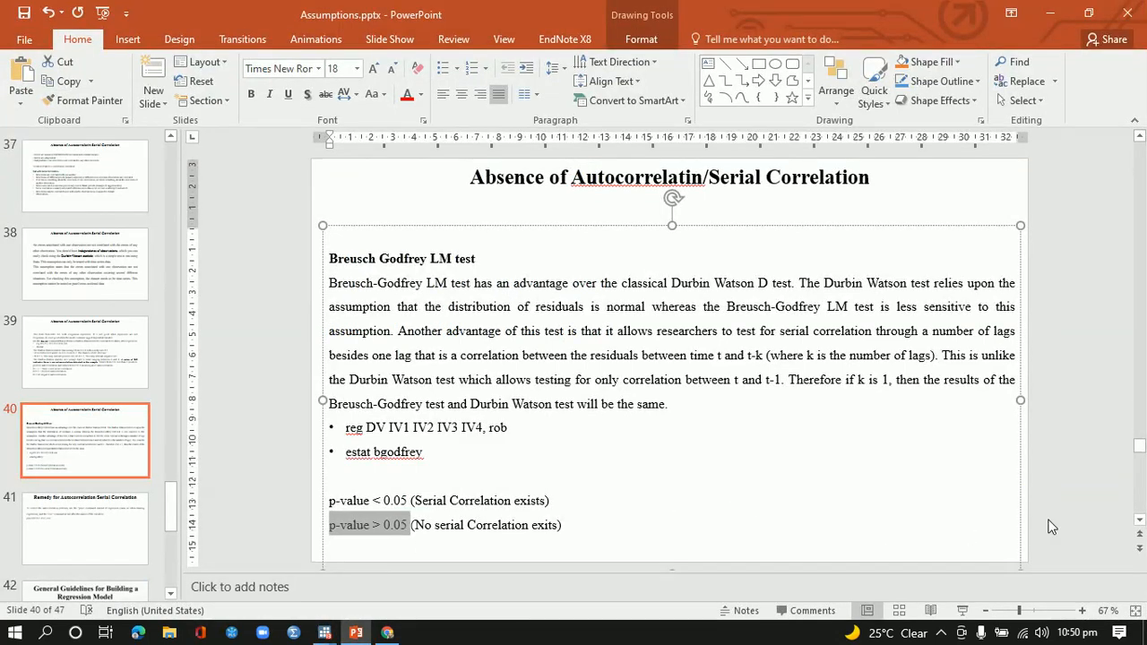
{"action": "left_click", "coordinate": [121, 522]}
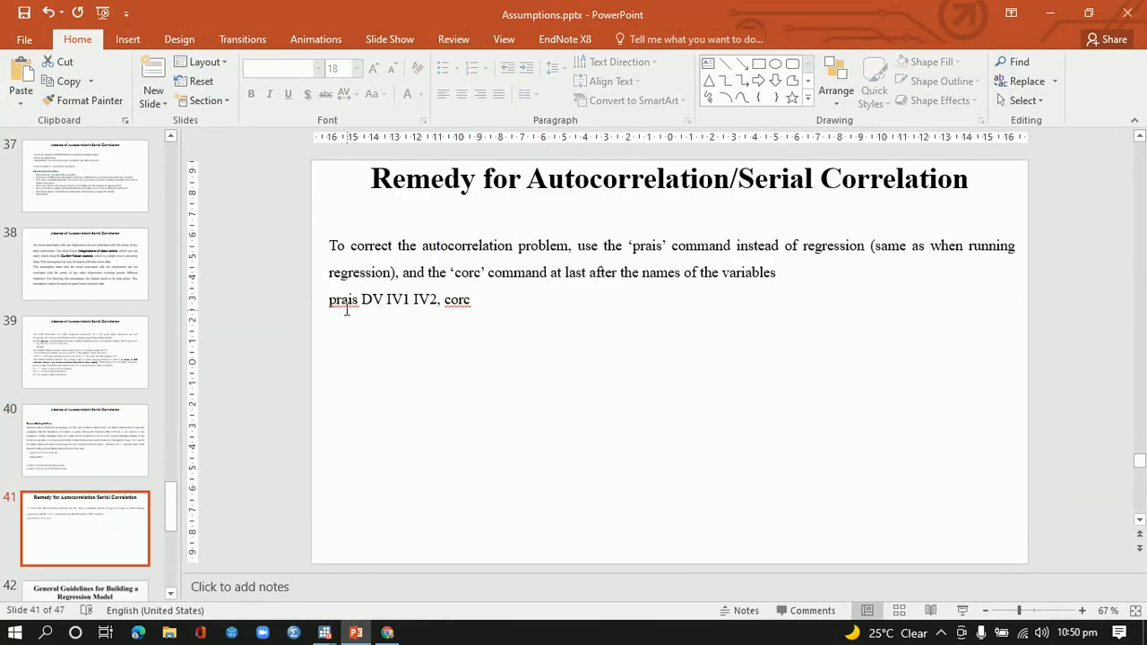
{"action": "left_click_drag", "start_coordinate": [329, 302], "coordinate": [467, 306]}
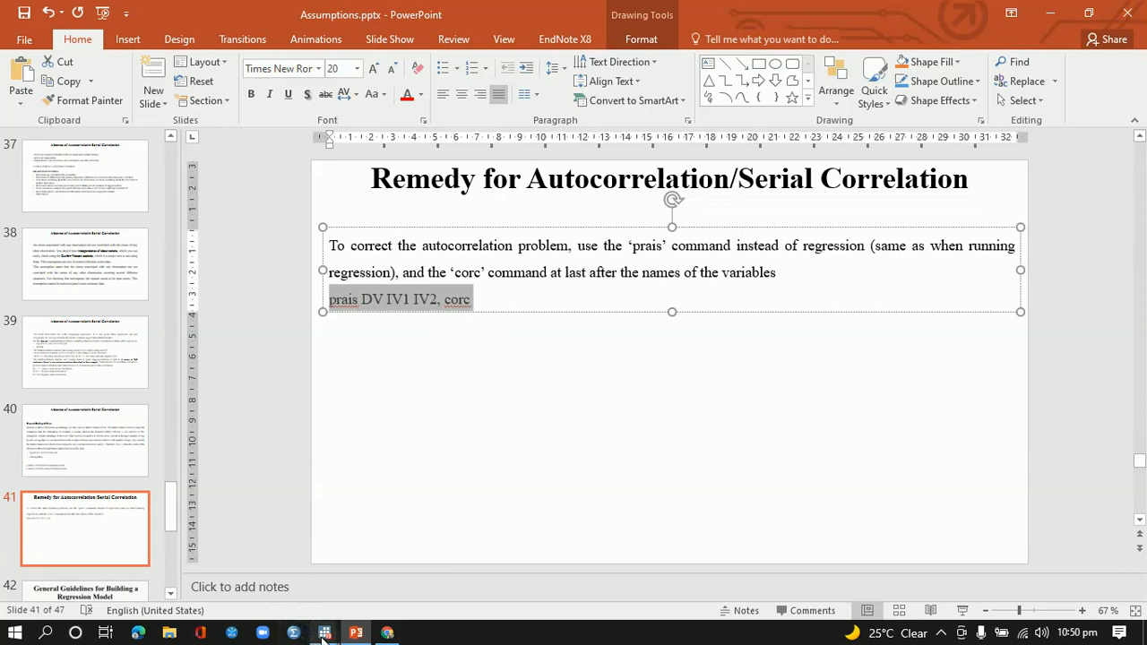
- Switch to Stata and paste the copied prais DV IV1 IV2, corc template as a new command
{"action": "mouse_move", "coordinate": [325, 633]}
{"action": "left_click", "coordinate": [235, 576]}
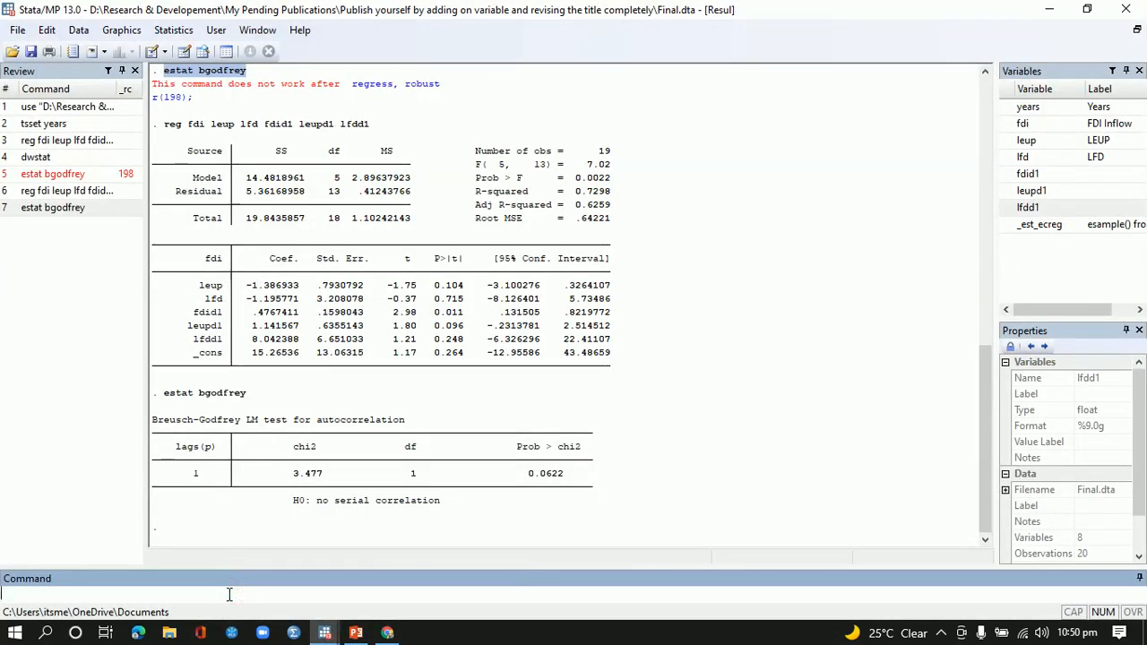
{"action": "key", "text": "ctrl+v"}
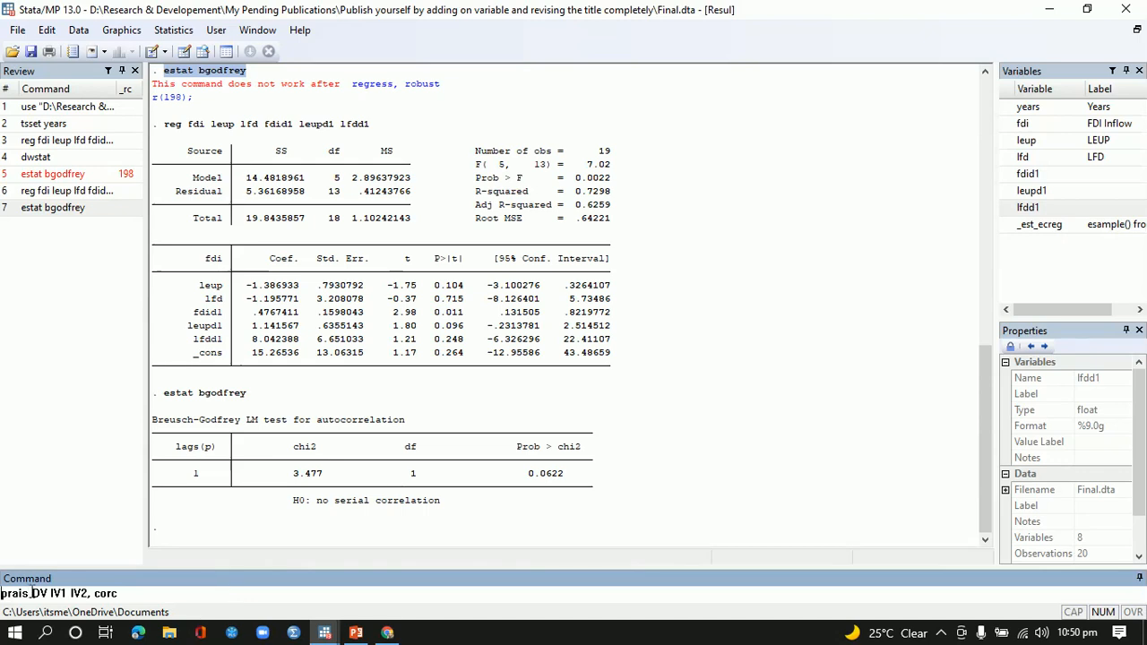
- Replace the placeholders DV IV1 IV2 in the prais command with fdi leup lfd fdid1 leupd1 lfdd1, copied from the last regression
{"action": "left_click_drag", "start_coordinate": [32, 594], "coordinate": [86, 601]}
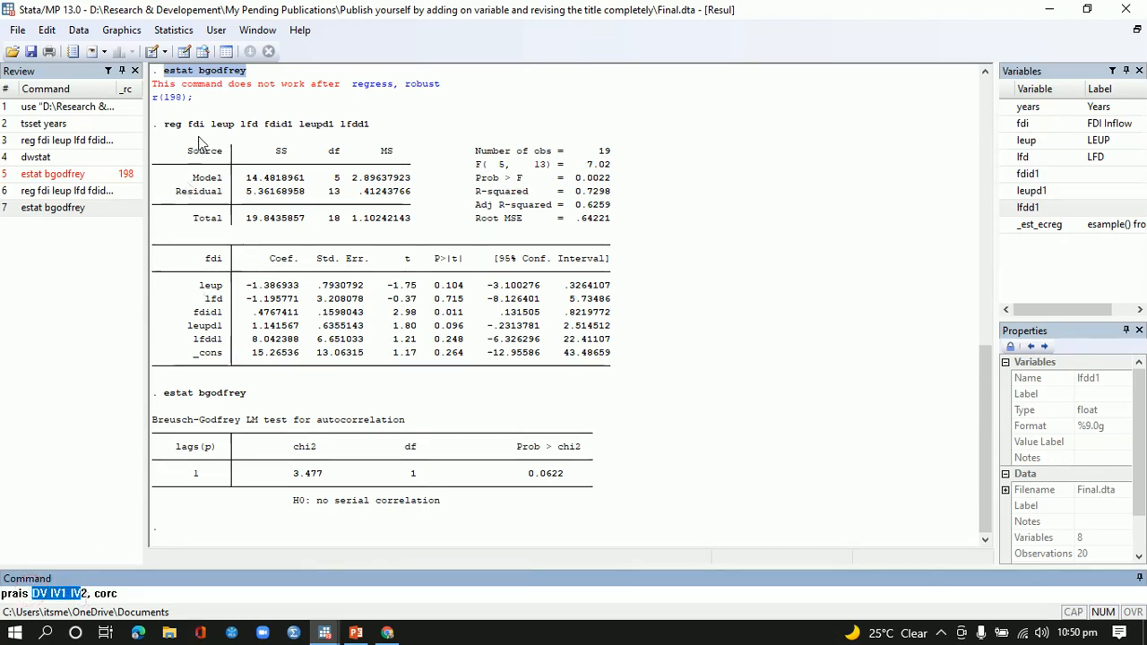
{"action": "left_click_drag", "start_coordinate": [188, 124], "coordinate": [373, 136]}
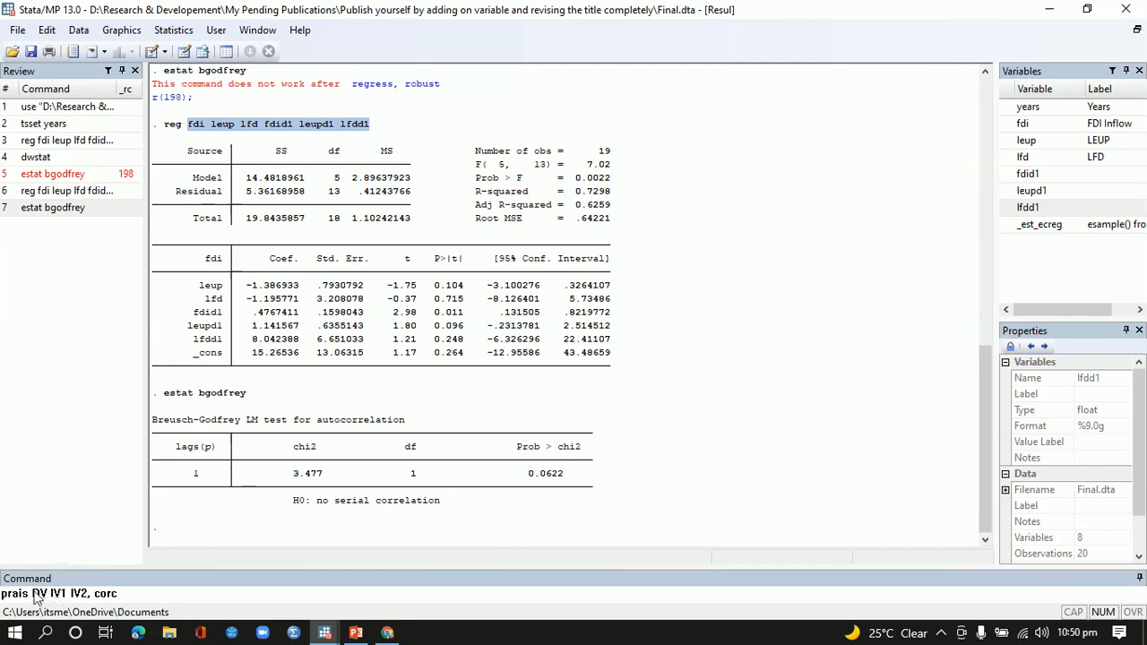
{"action": "left_click_drag", "start_coordinate": [82, 596], "coordinate": [36, 599]}
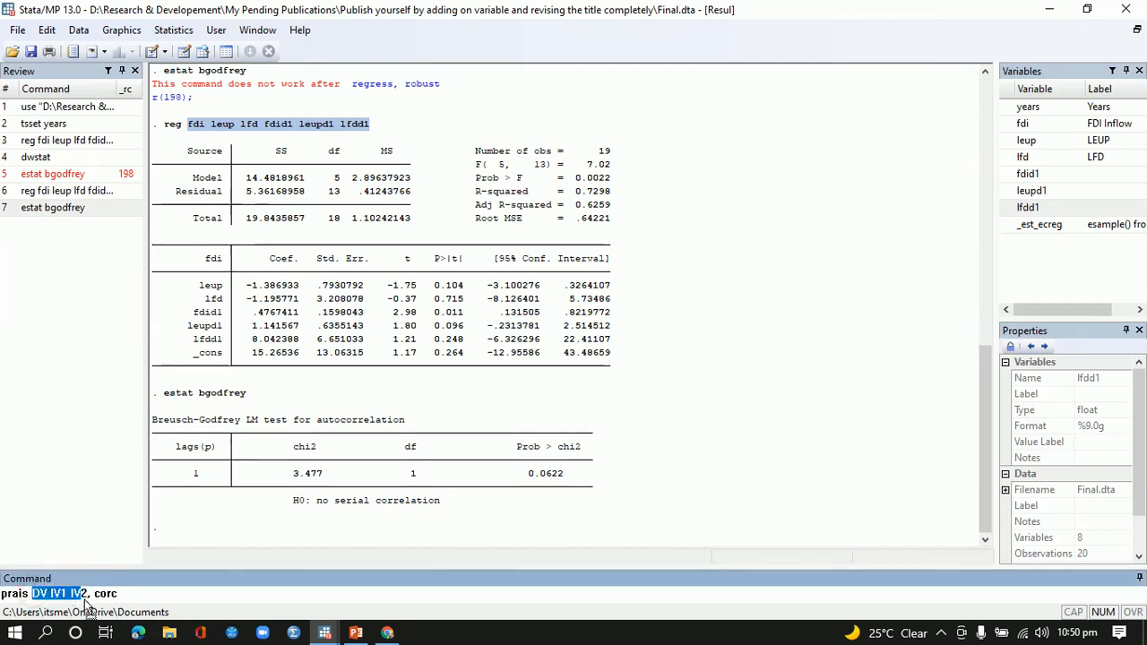
{"action": "left_click_drag", "start_coordinate": [90, 594], "coordinate": [40, 594]}
{"action": "key", "text": "BackSpace"}
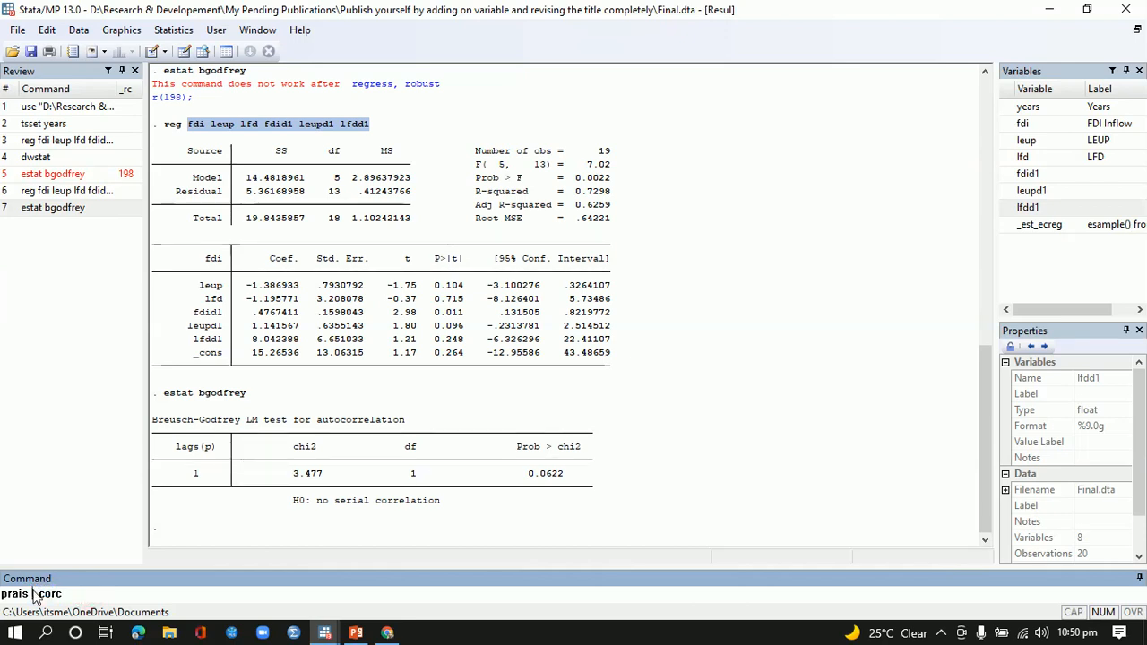
{"action": "key", "text": "ctrl+v"}
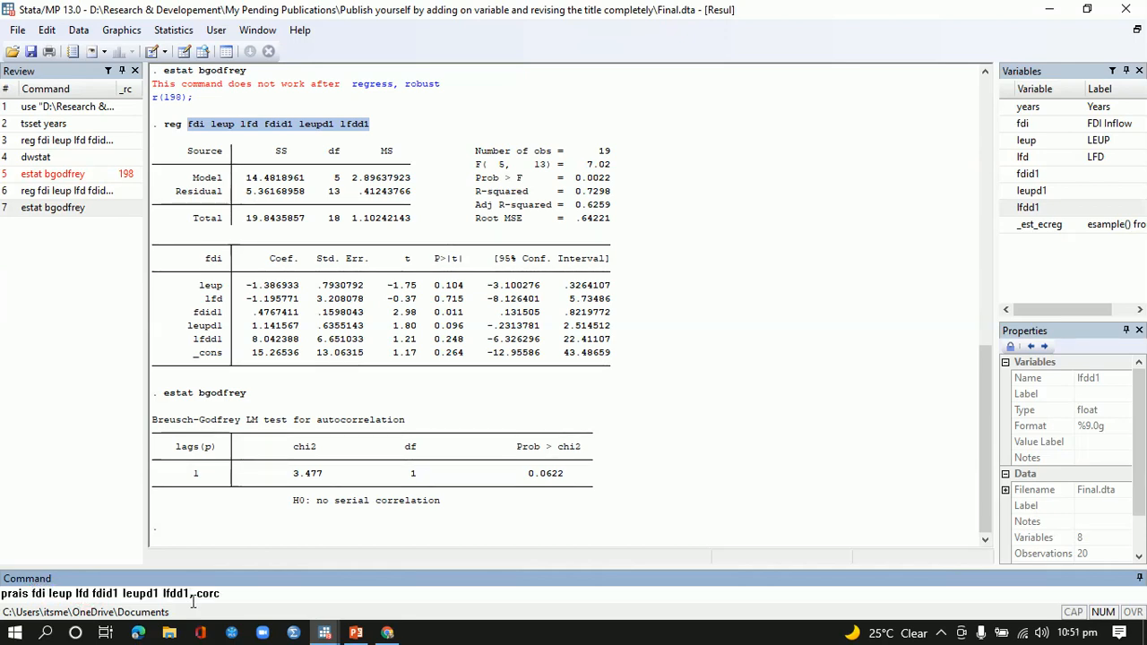
- Check the command against slide 41 in PowerPoint, run it in Stata, and review its output alongside the earlier Breusch-Godfrey test
{"action": "left_click", "coordinate": [355, 633]}
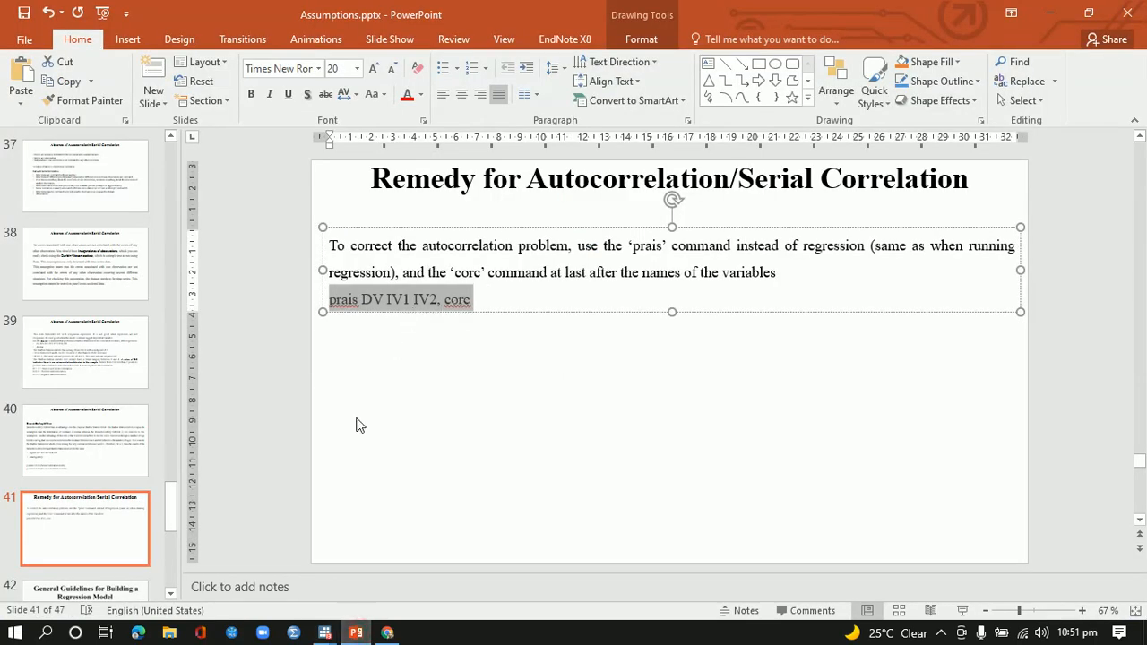
{"action": "mouse_move", "coordinate": [327, 635]}
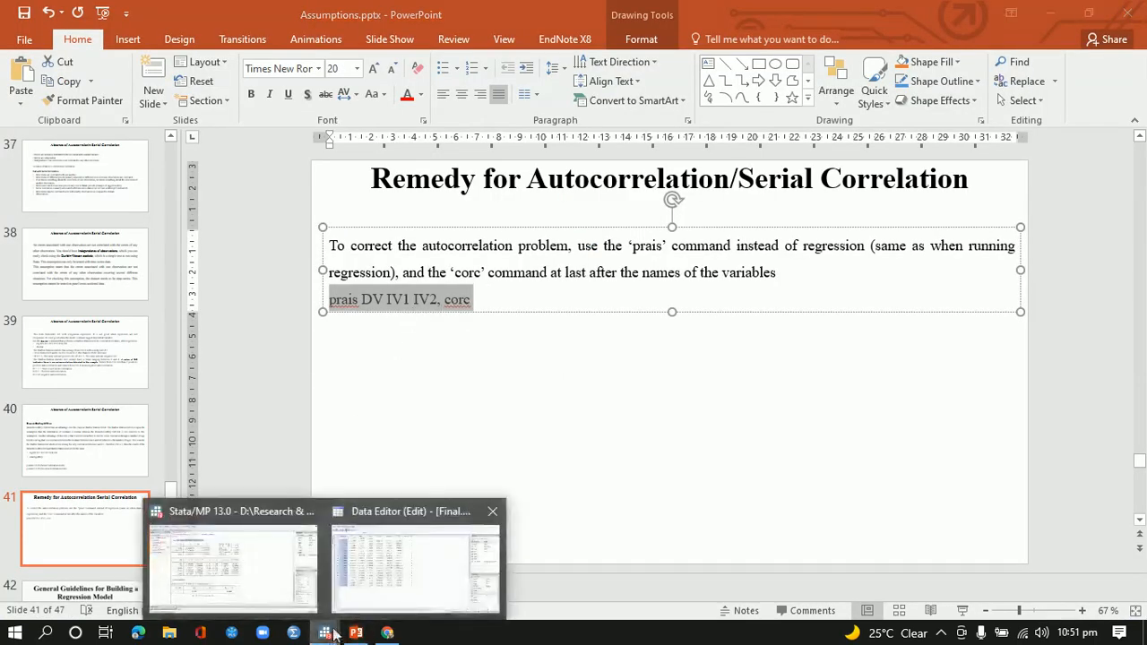
{"action": "left_click", "coordinate": [262, 593]}
{"action": "key", "text": "Return"}
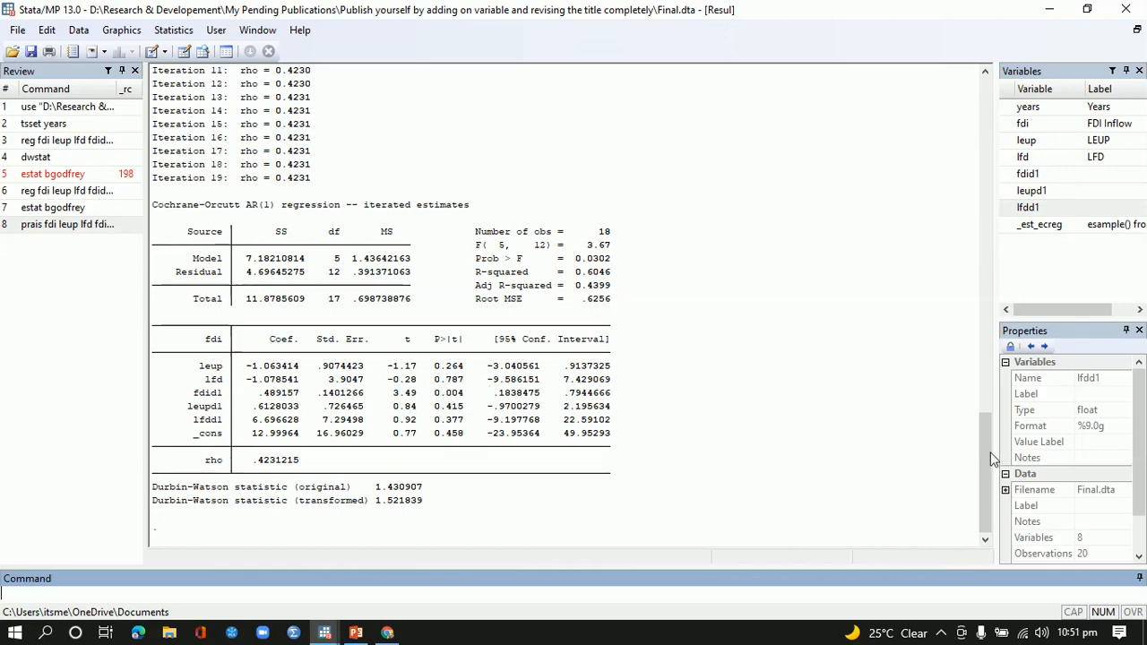
{"action": "left_click_drag", "start_coordinate": [988, 454], "coordinate": [991, 339]}
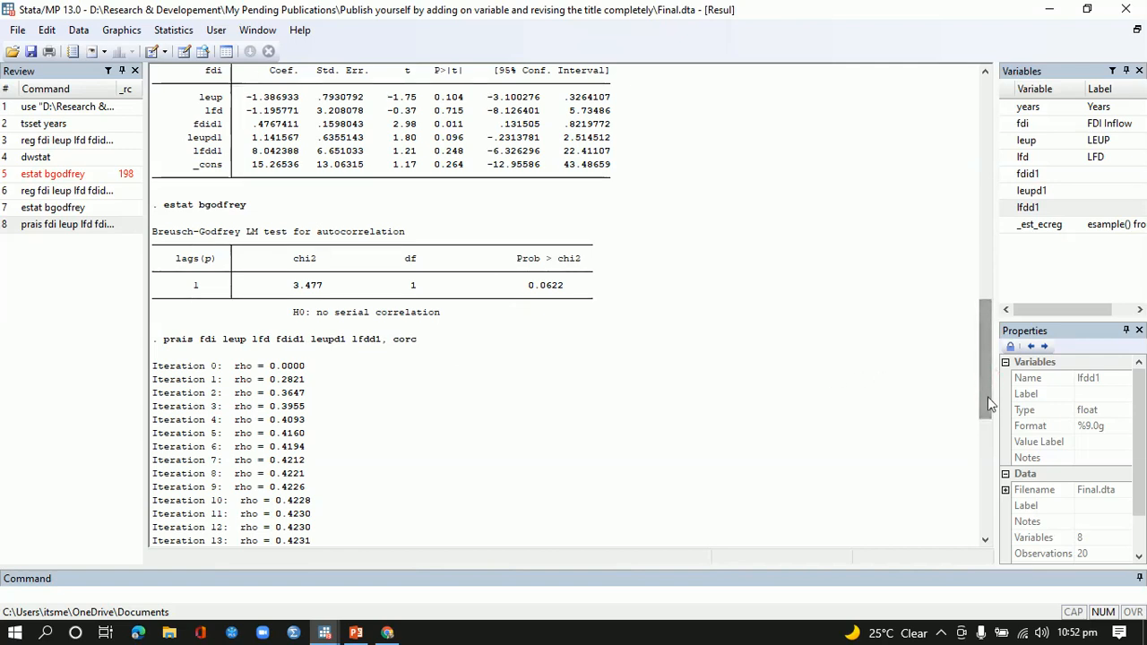
{"action": "left_click_drag", "start_coordinate": [992, 405], "coordinate": [990, 520]}
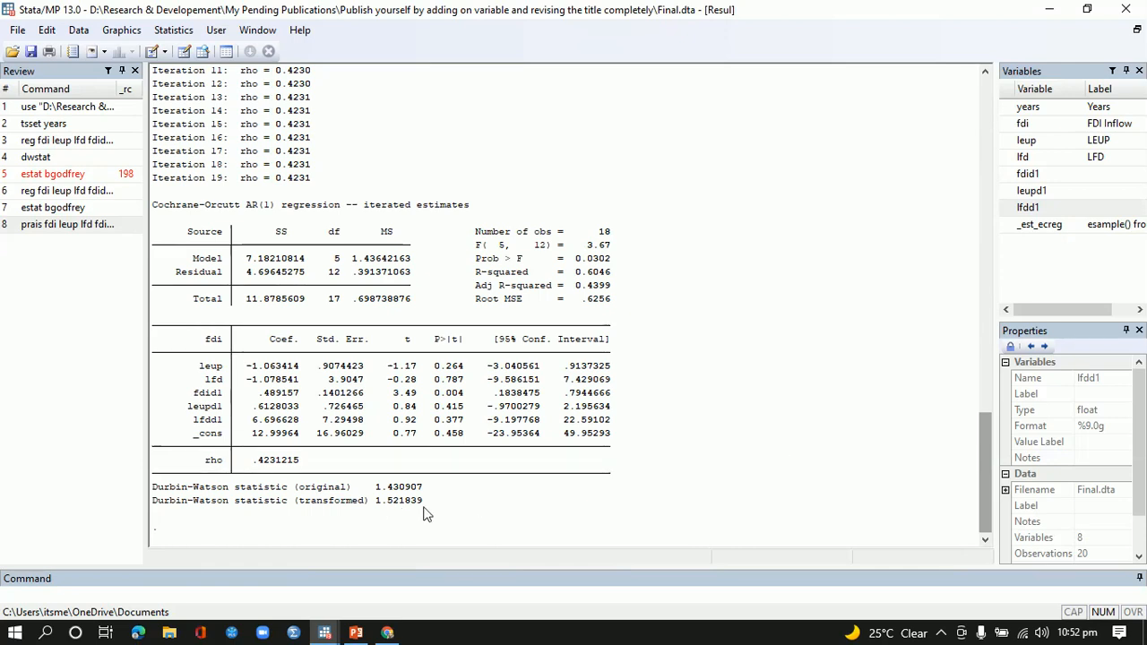
- Switch to PowerPoint and recap the autocorrelation material on slides 37 to 40, ending on the remedy slide 41
{"action": "left_click", "coordinate": [356, 633]}
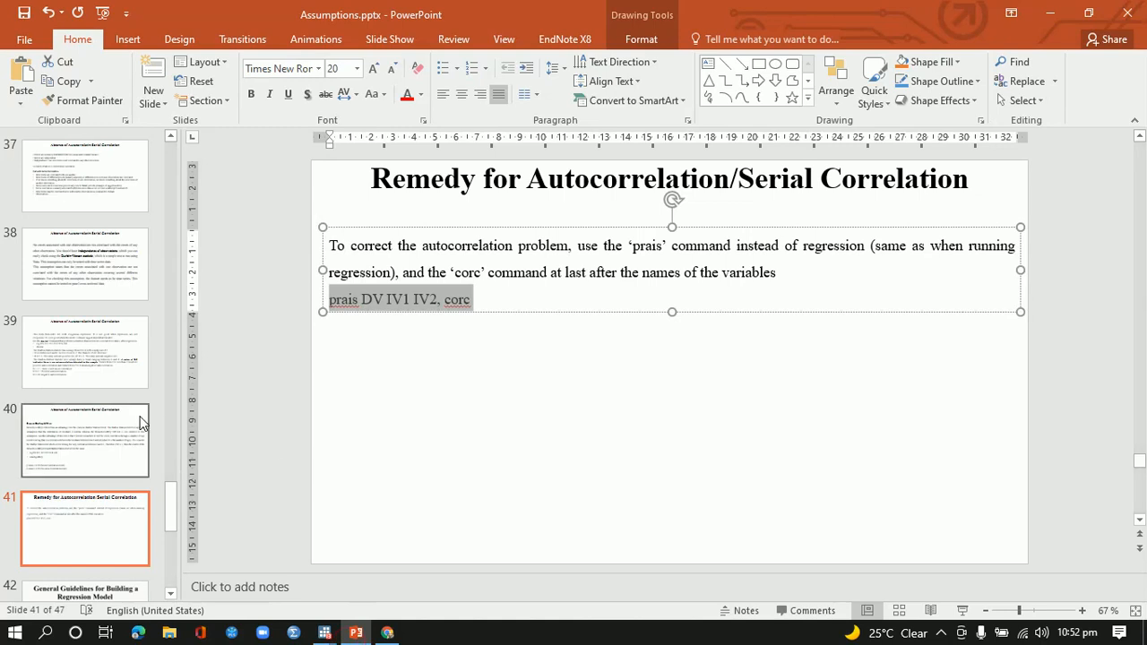
{"action": "left_click", "coordinate": [99, 192]}
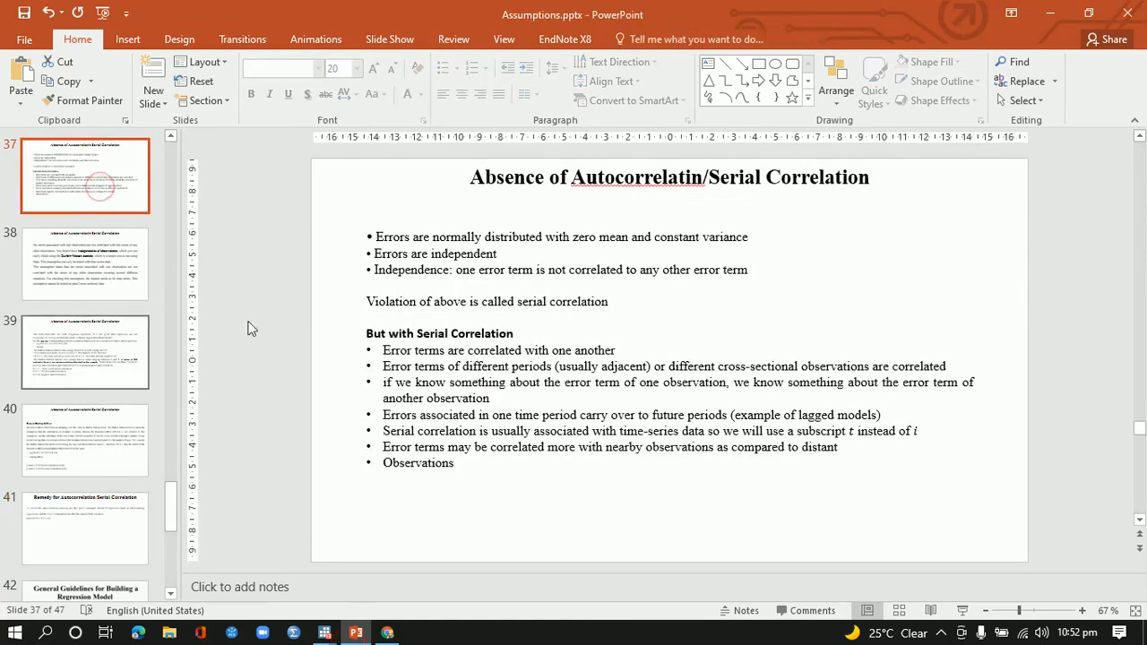
{"action": "left_click", "coordinate": [110, 281]}
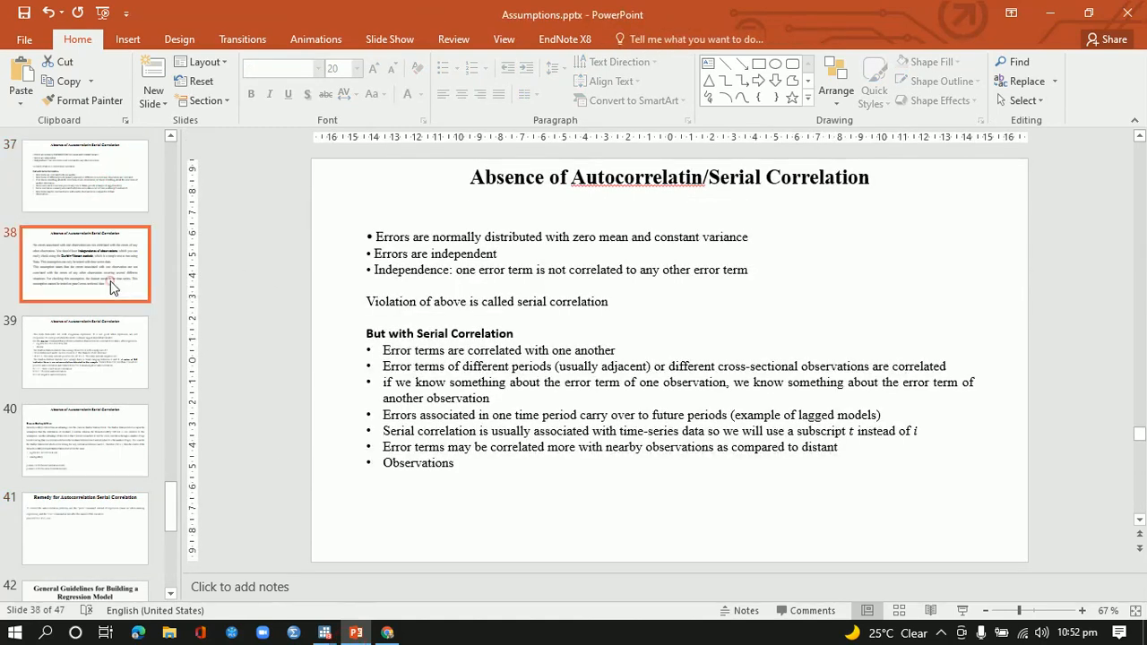
{"action": "left_click", "coordinate": [106, 334]}
{"action": "left_click", "coordinate": [102, 427]}
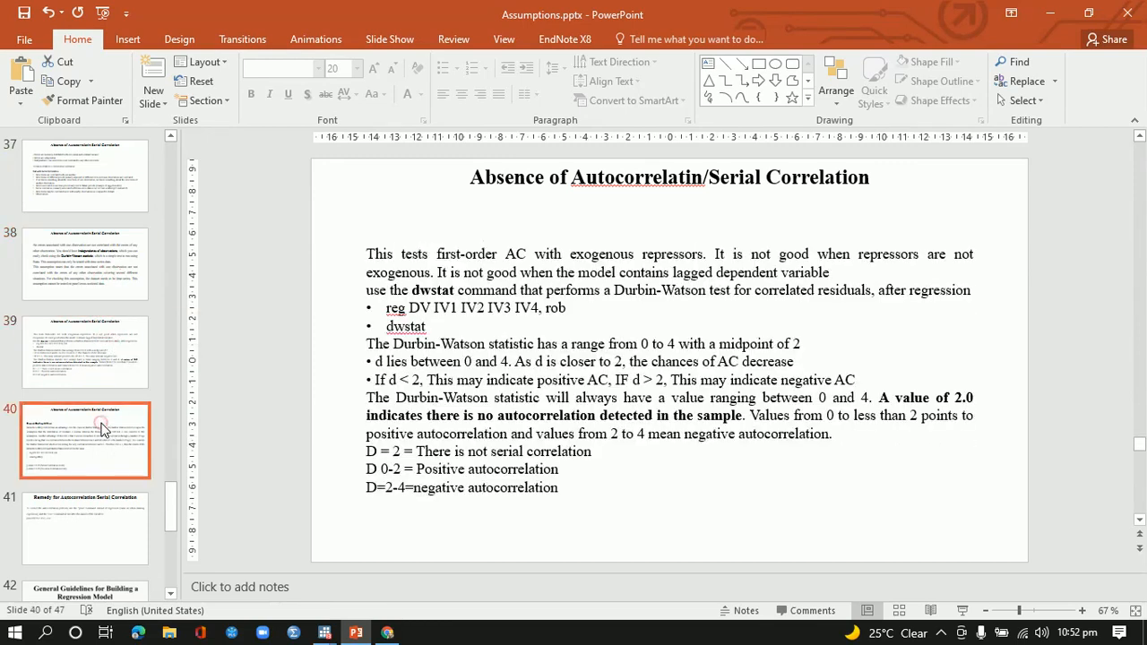
{"action": "left_click", "coordinate": [96, 515]}
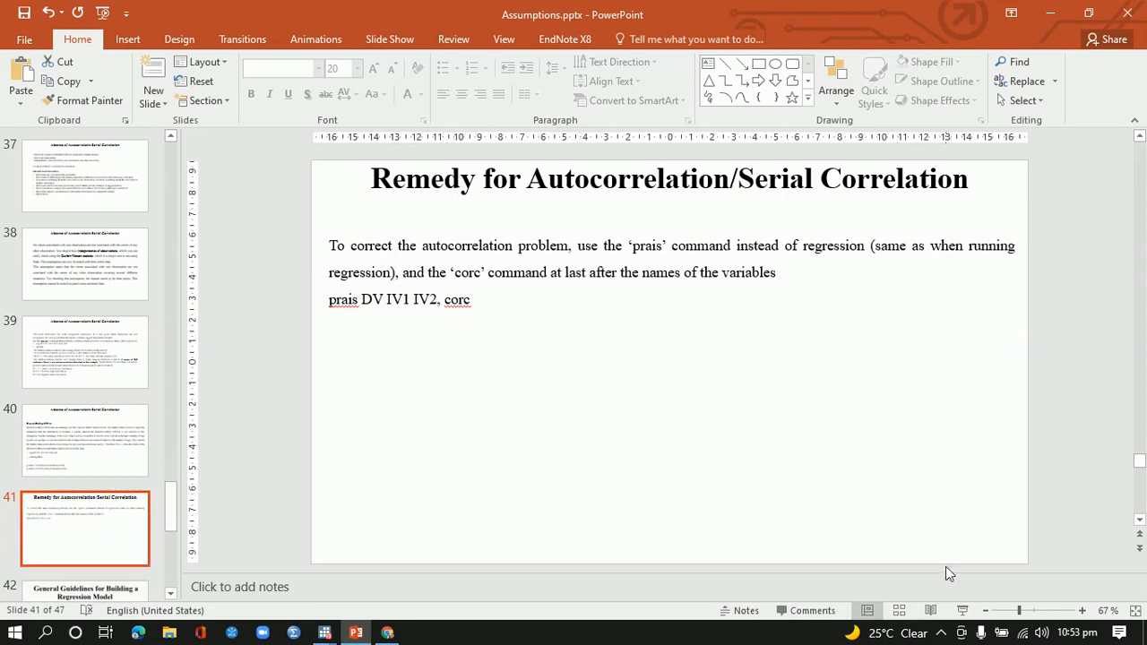
{"action": "left_click", "coordinate": [939, 633]}
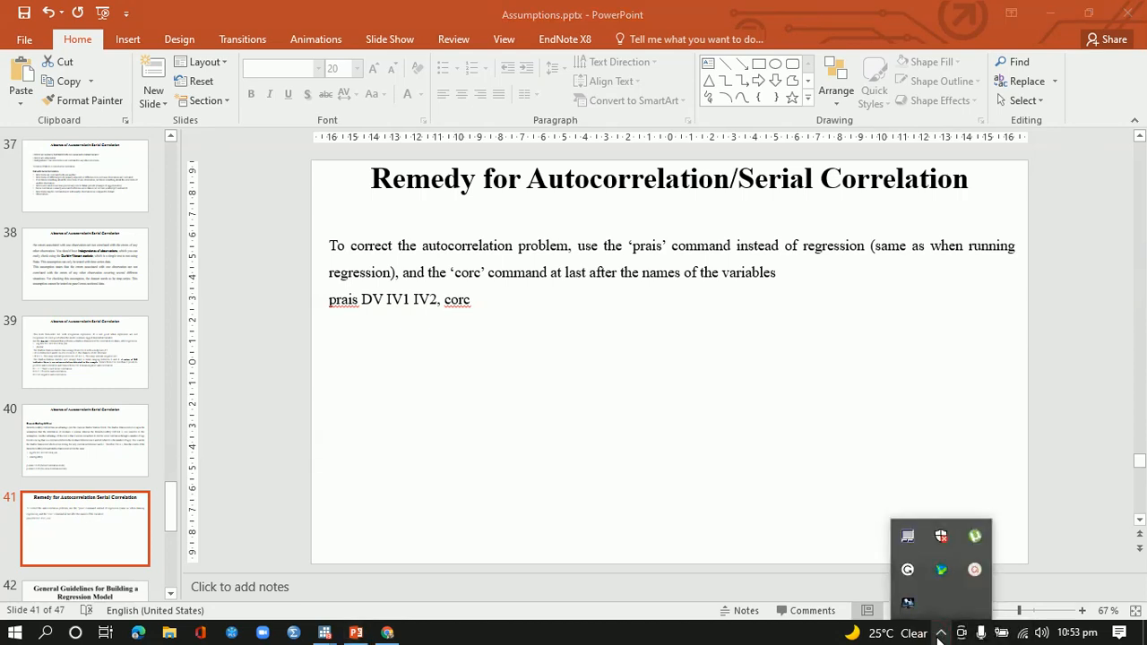
{"action": "left_click", "coordinate": [939, 633]}
{"action": "left_click", "coordinate": [940, 633]}
{"action": "left_click", "coordinate": [975, 570]}
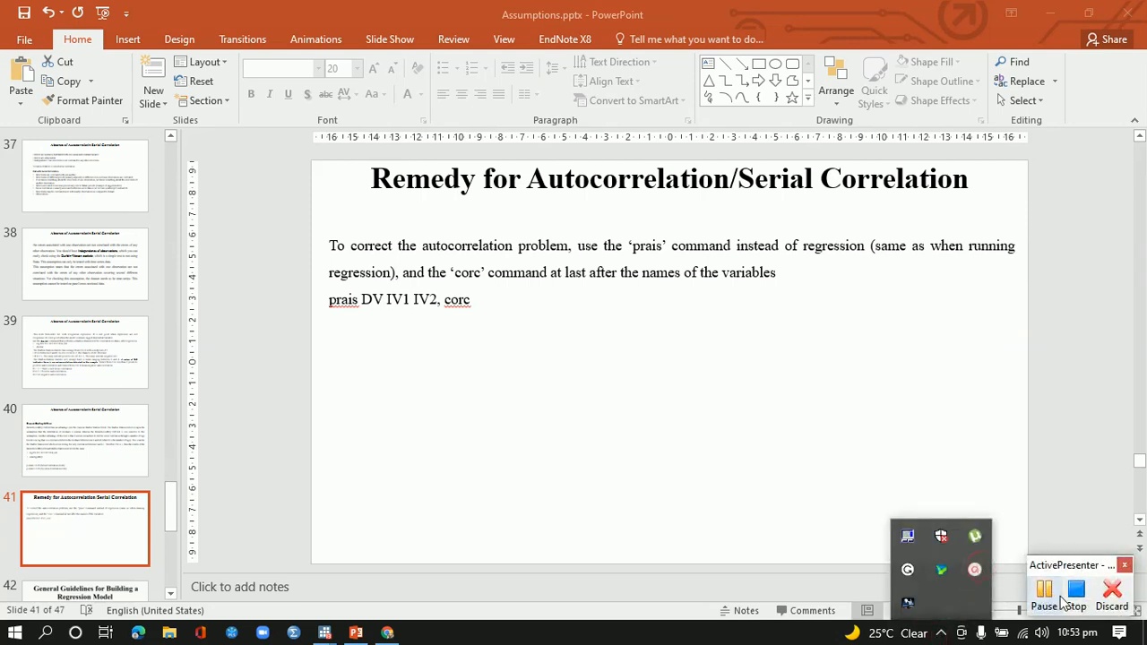